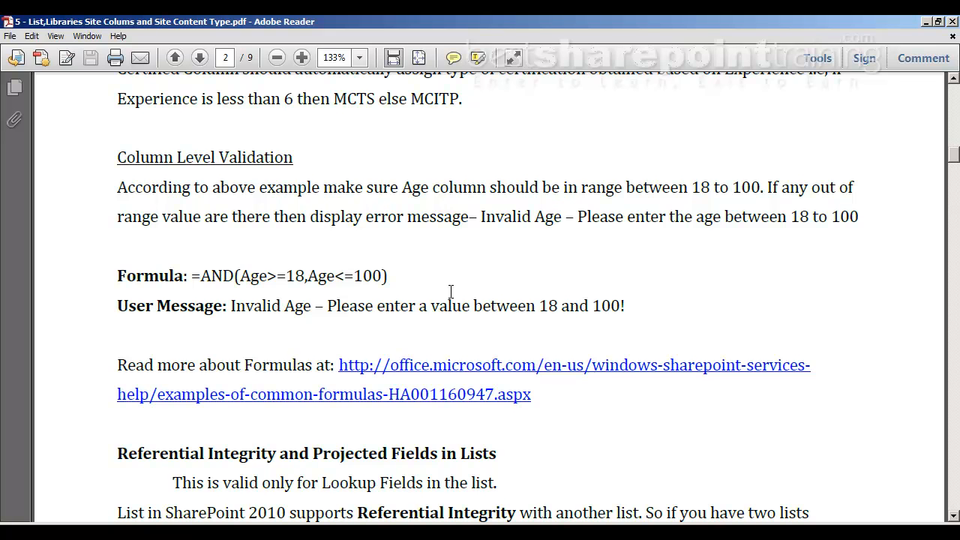
# Read the Referential Integrity and Index Column sections of the PDF notes.
pyautogui.scroll(-5, 451, 291)
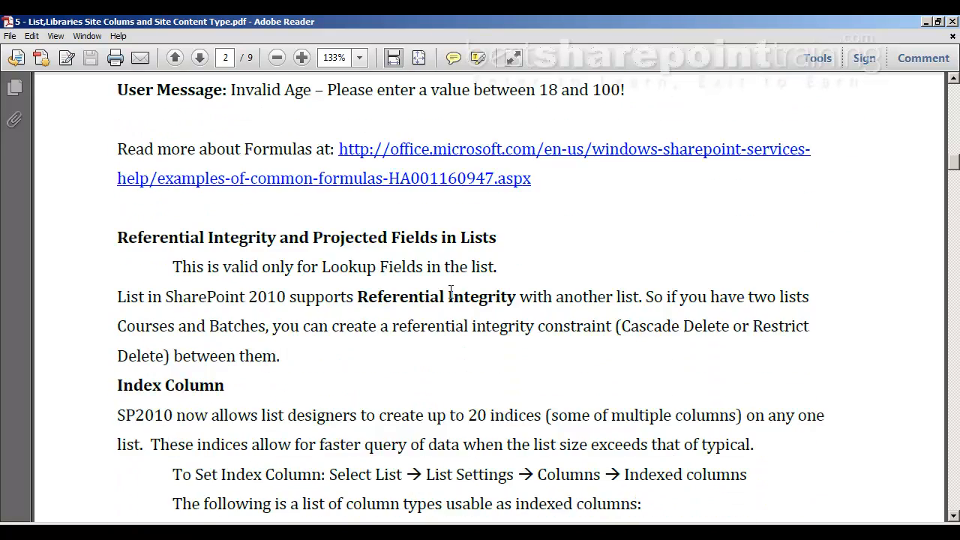
pyautogui.scroll(-2, 451, 293)
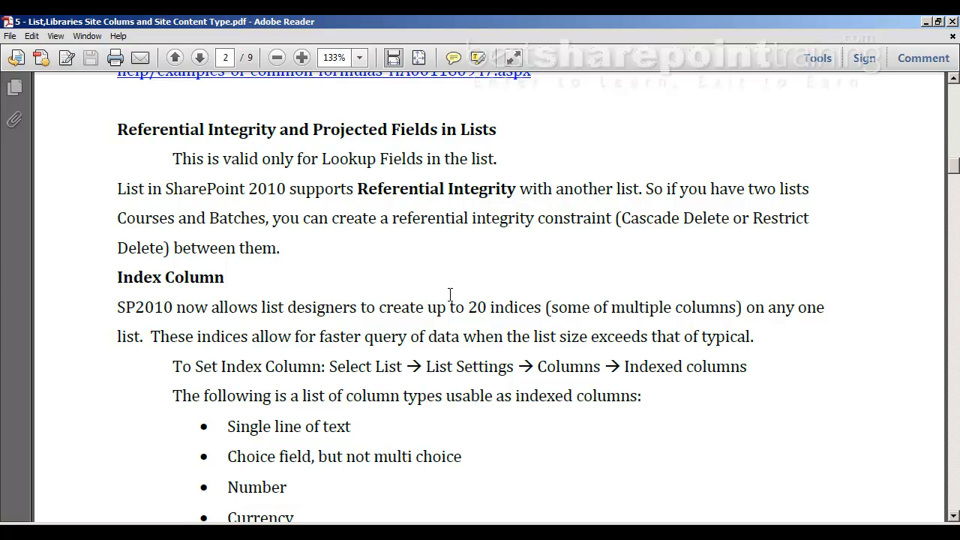
pyautogui.scroll(-3, 450, 294)
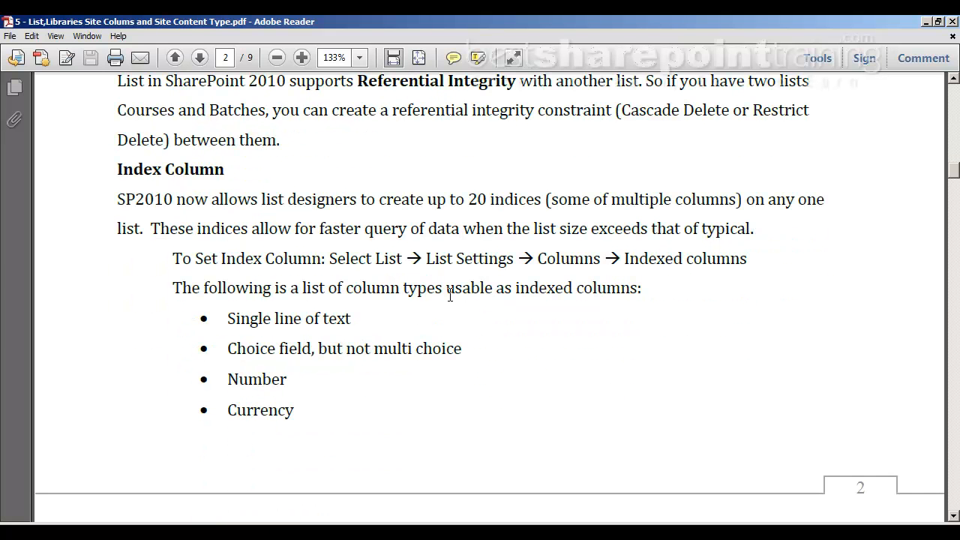
# Switch to Internet Explorer and compare the subscriber items in the Registration list with the related items in the Trainers list.
pyautogui.click(247, 532)
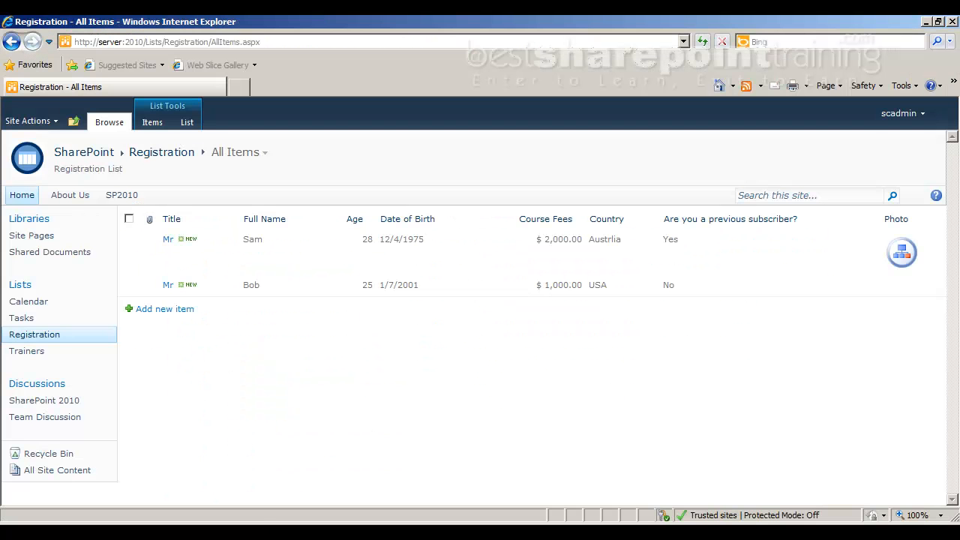
pyautogui.click(42, 357)
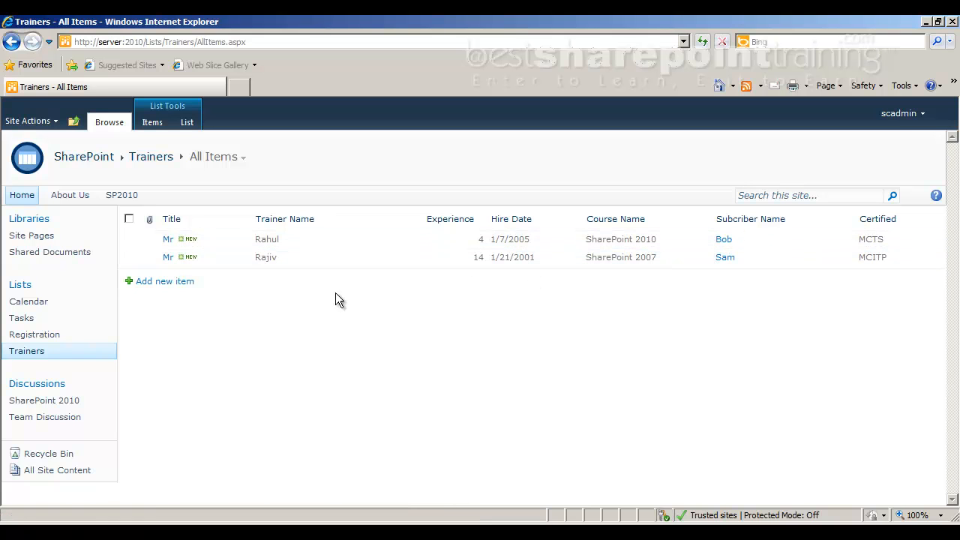
pyautogui.click(51, 336)
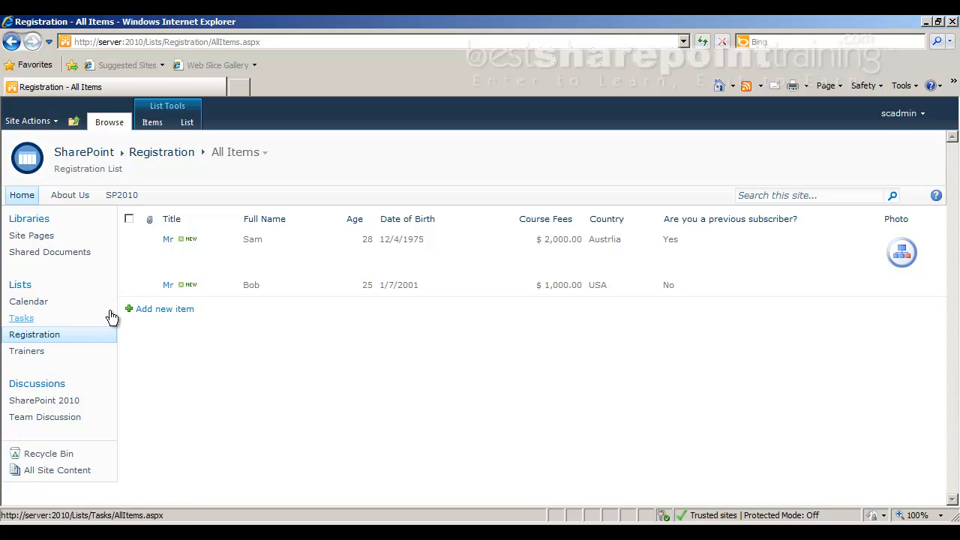
pyautogui.click(129, 286)
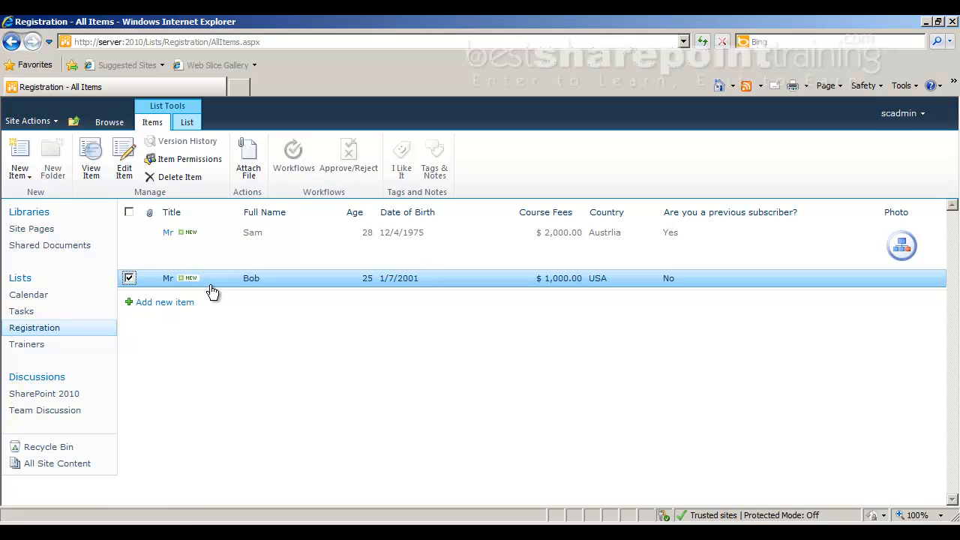
pyautogui.click(54, 344)
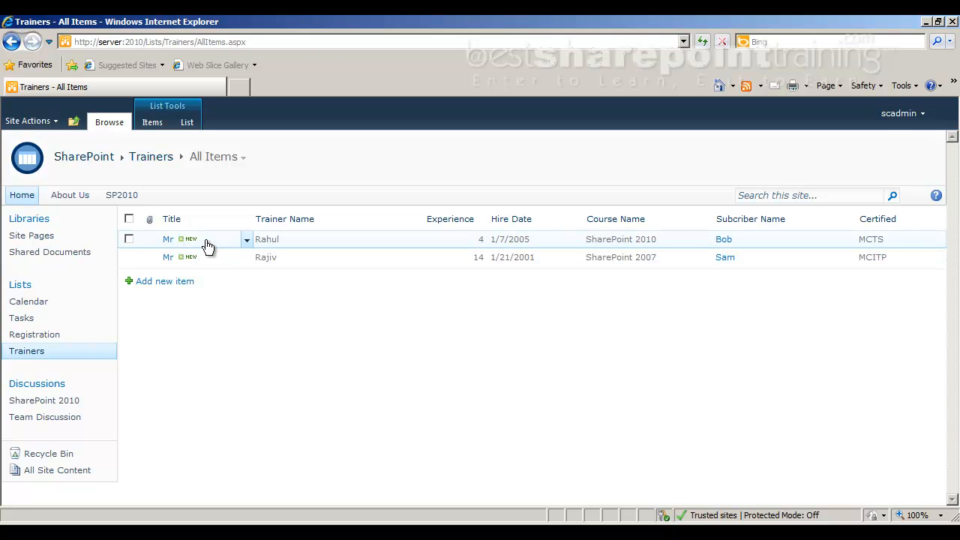
pyautogui.click(63, 337)
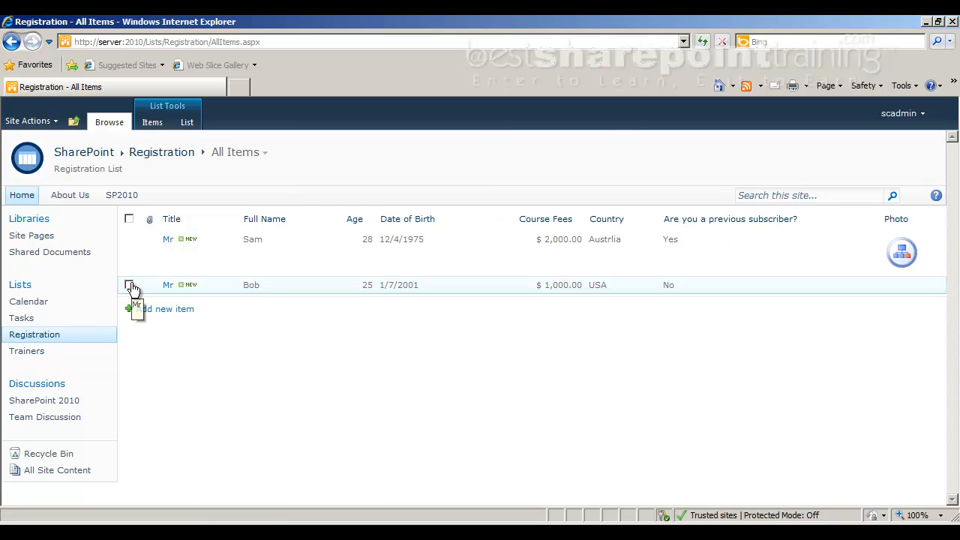
pyautogui.click(43, 350)
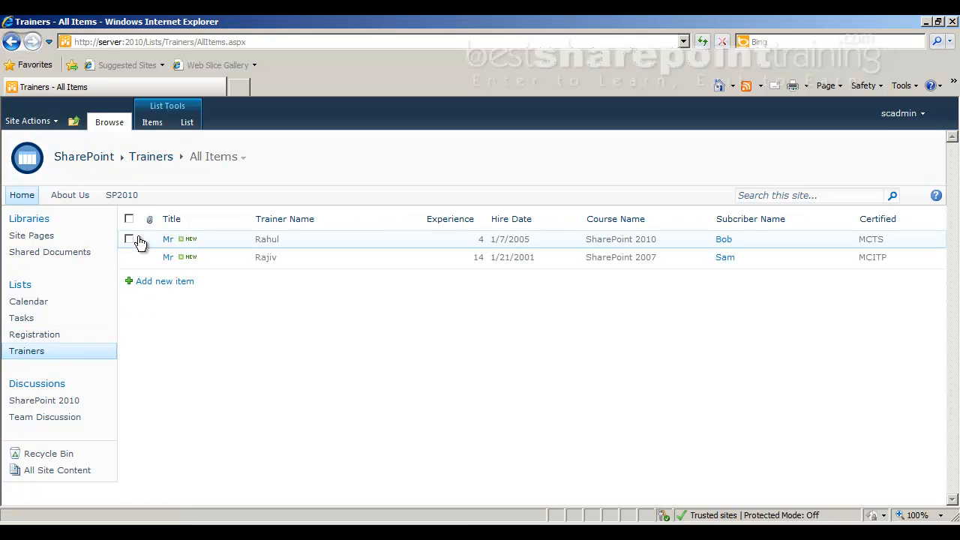
pyautogui.click(137, 238)
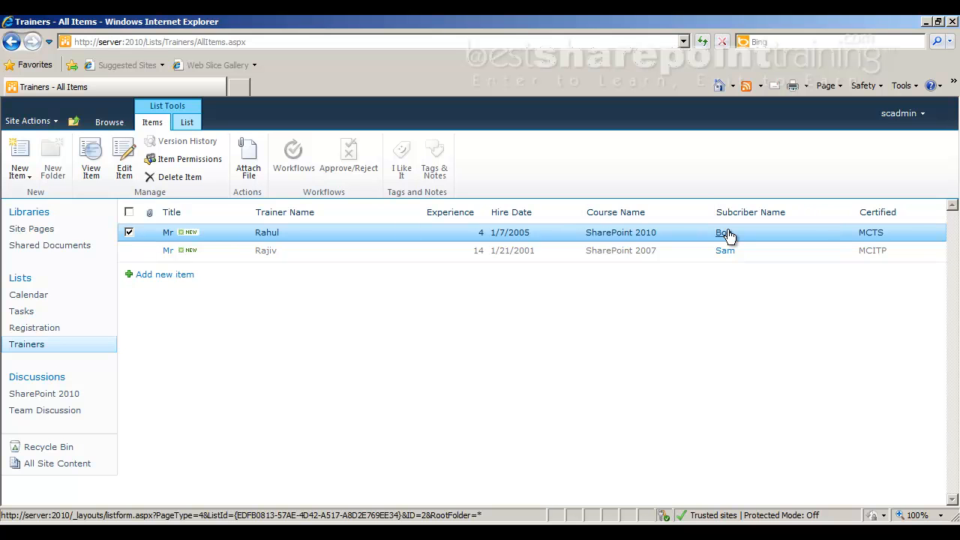
pyautogui.click(128, 232)
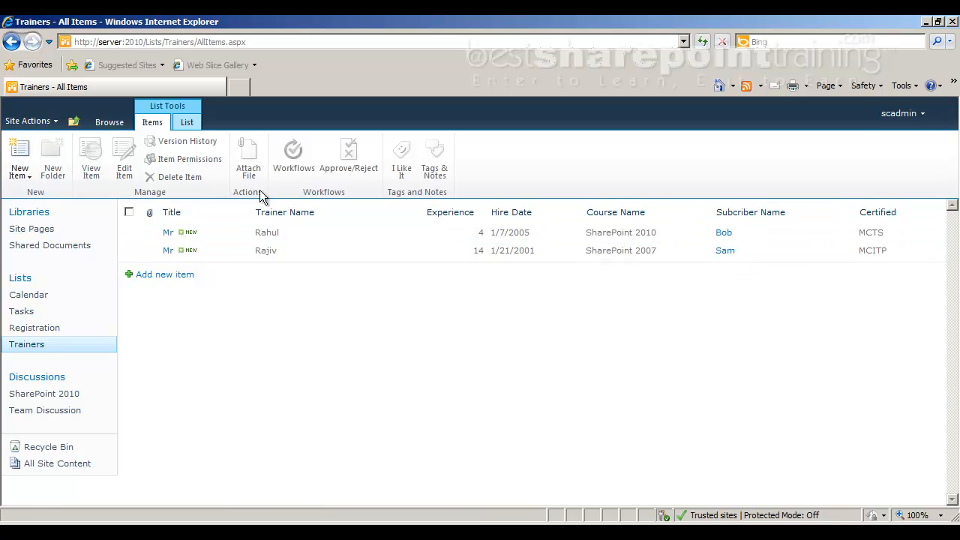
# Open the settings of the Trainers list's Subcriber Name lookup column at its Relationship section.
pyautogui.click(188, 124)
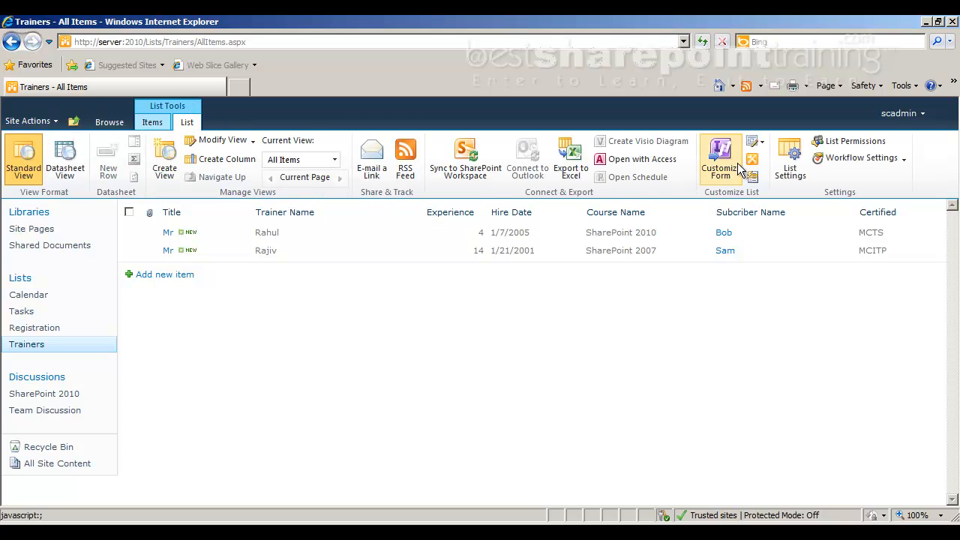
pyautogui.click(795, 159)
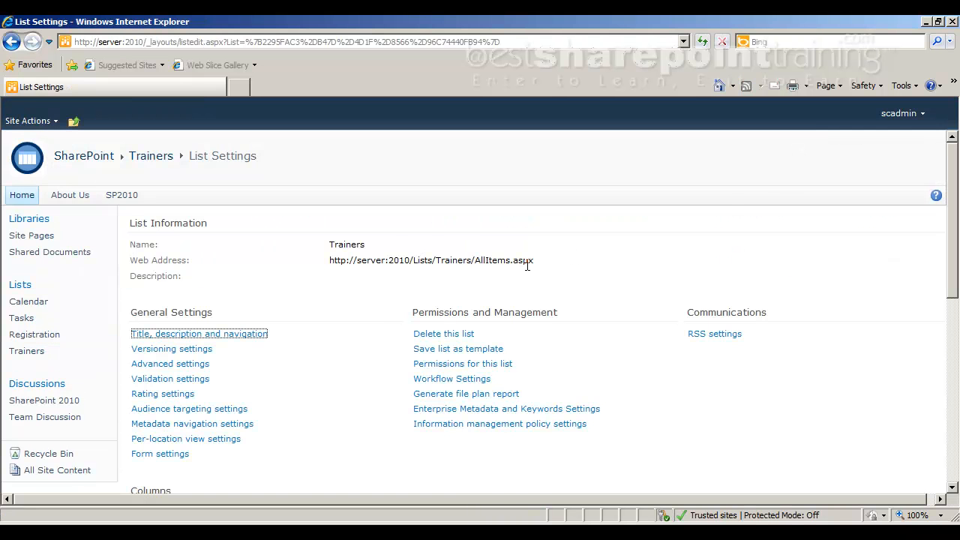
pyautogui.scroll(-5, 377, 300)
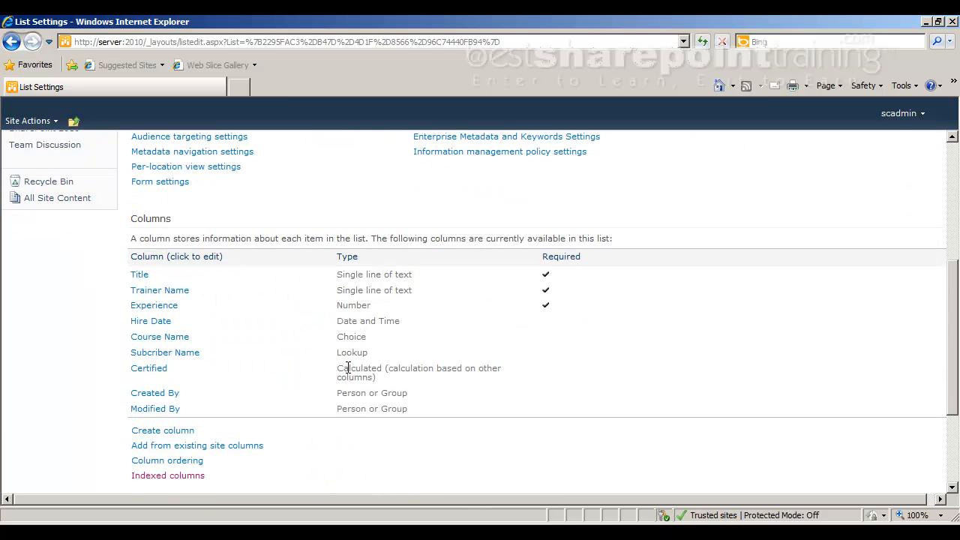
pyautogui.click(172, 354)
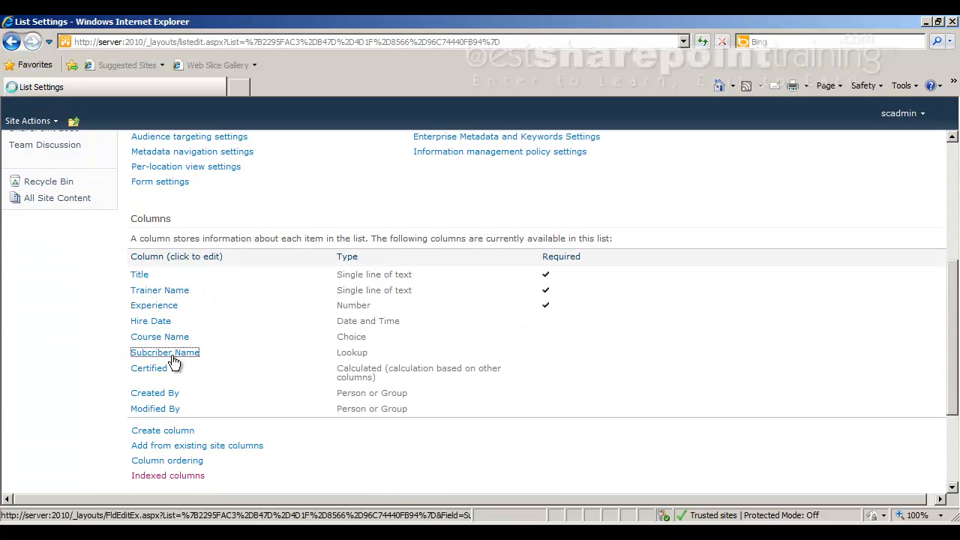
pyautogui.scroll(-7, 660, 349)
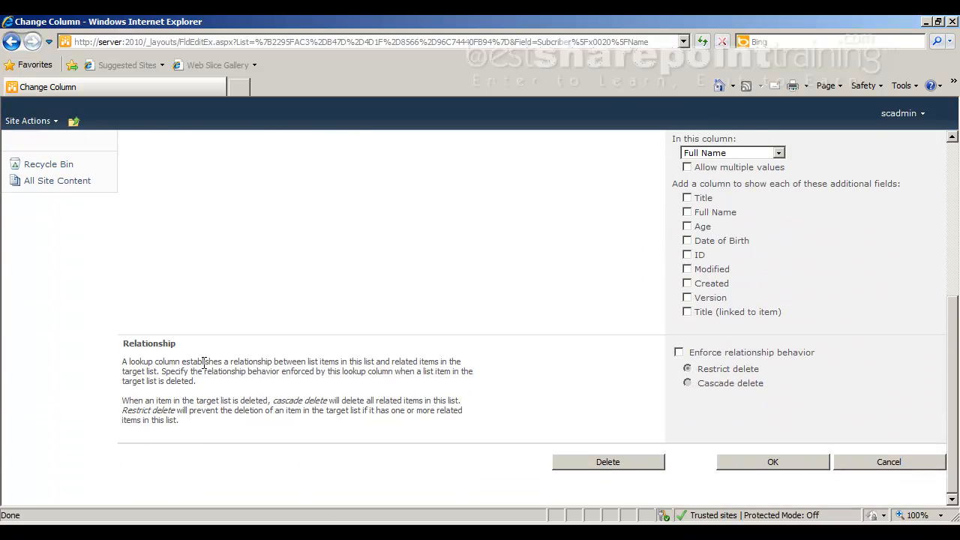
# Enforce relationship behavior with Cascade delete on the Subcriber Name column, save it and agree to index the column.
pyautogui.moveTo(135, 343); pyautogui.dragTo(159, 343)
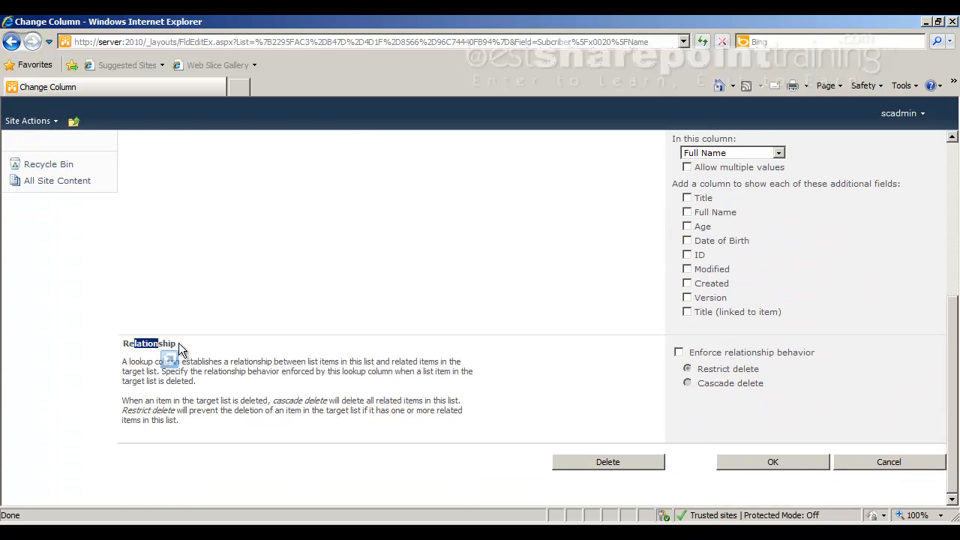
pyautogui.click(678, 353)
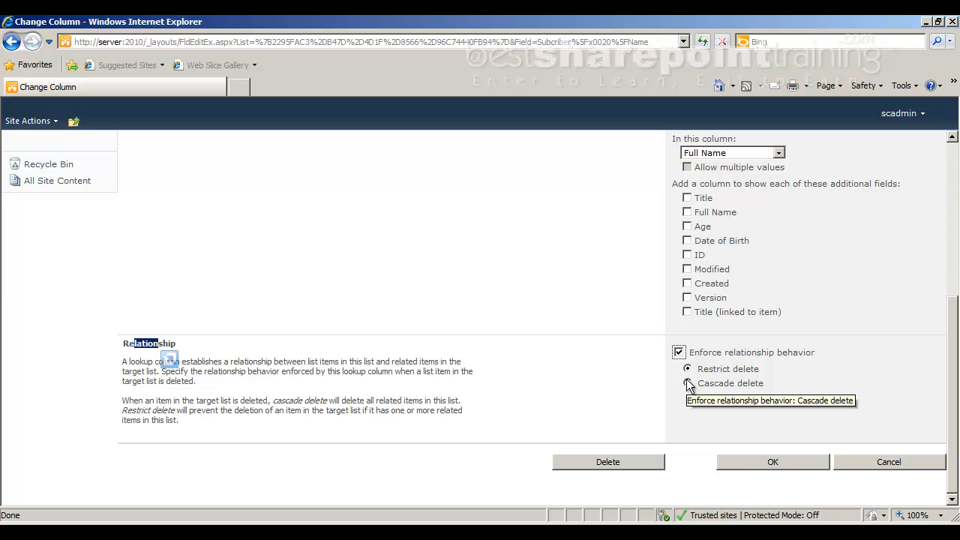
pyautogui.click(688, 384)
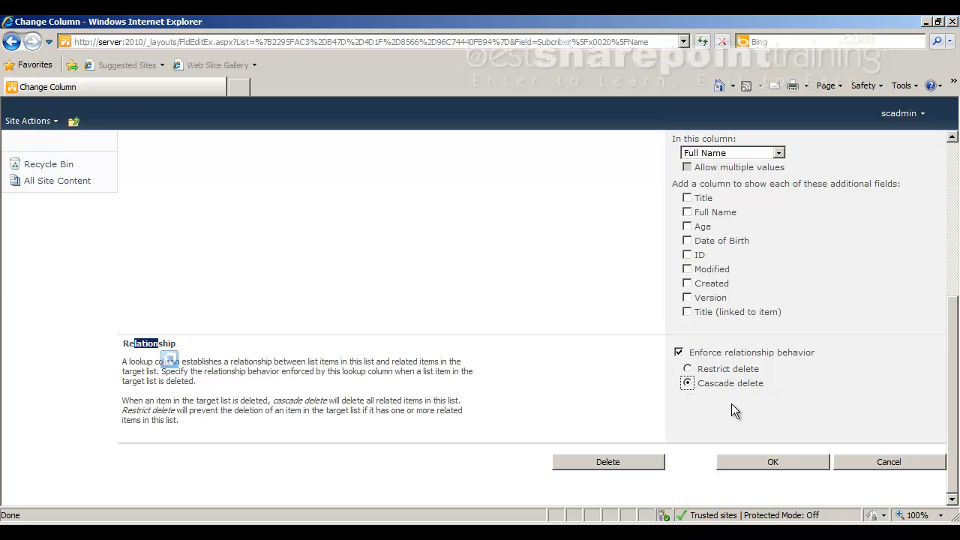
pyautogui.click(772, 462)
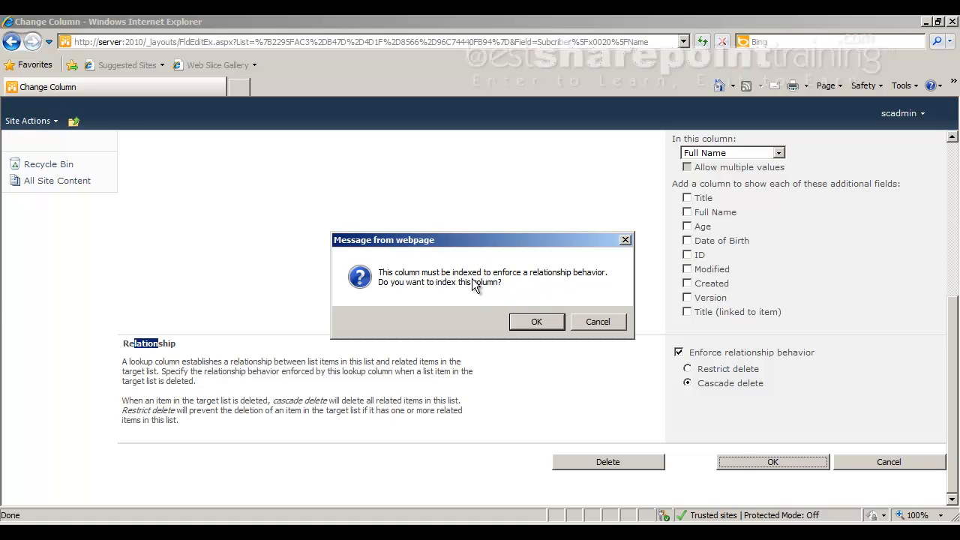
pyautogui.click(405, 533)
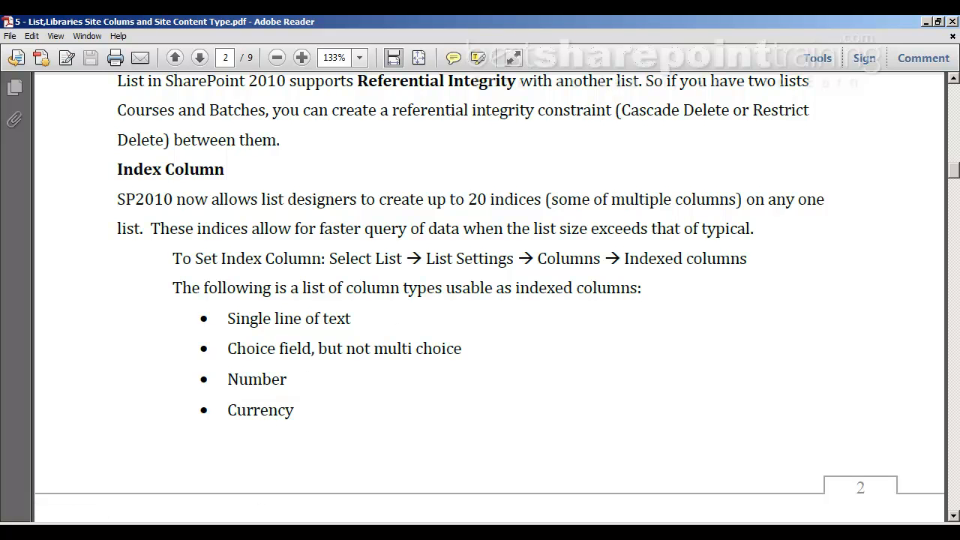
pyautogui.click(335, 522)
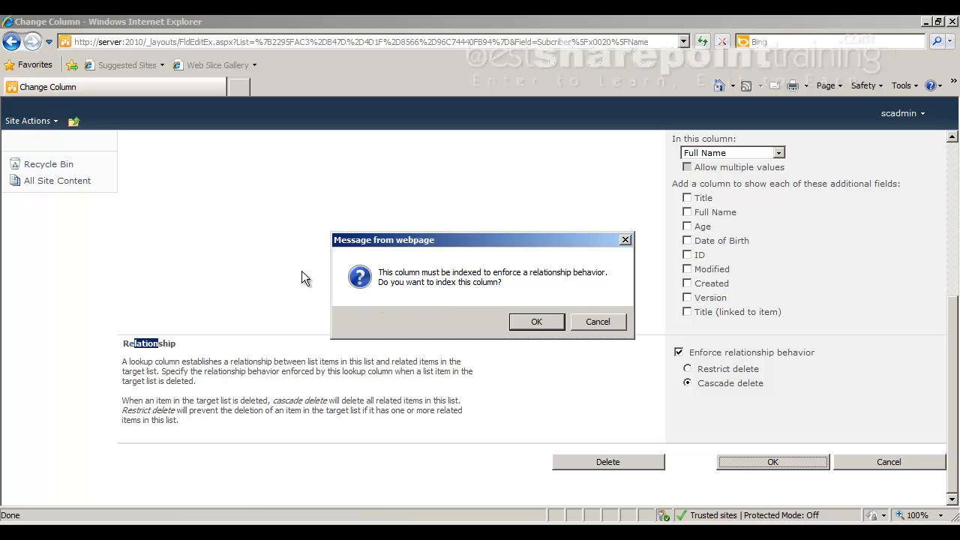
pyautogui.click(535, 324)
# Check the Trainers list's indexed columns and the maximum number of indices allowed.
pyautogui.scroll(-8, 345, 356)
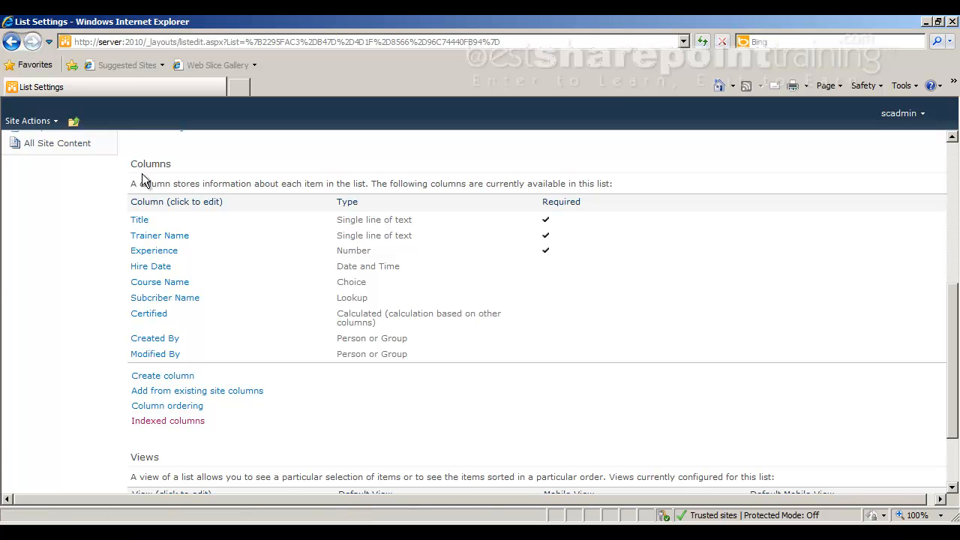
pyautogui.click(191, 426)
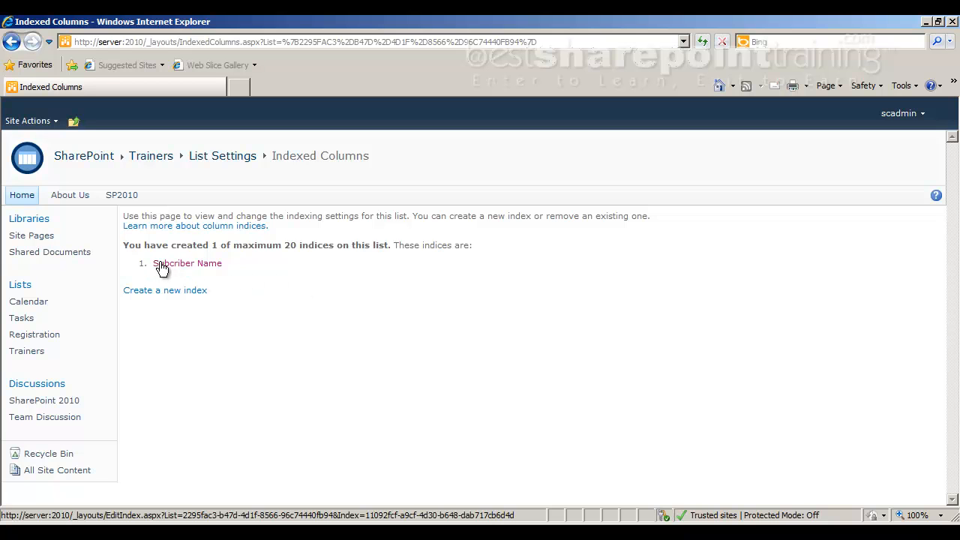
pyautogui.doubleClick(235, 245)
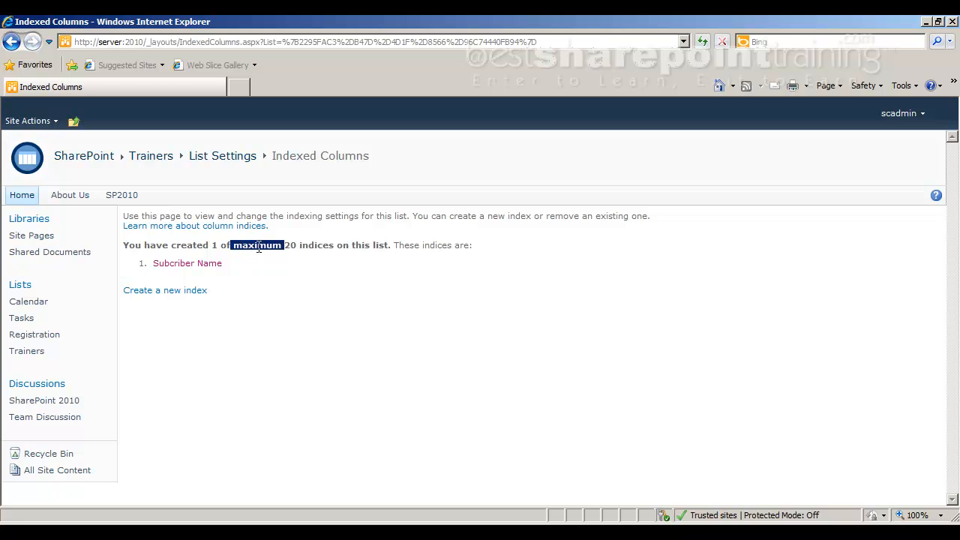
pyautogui.click(224, 291)
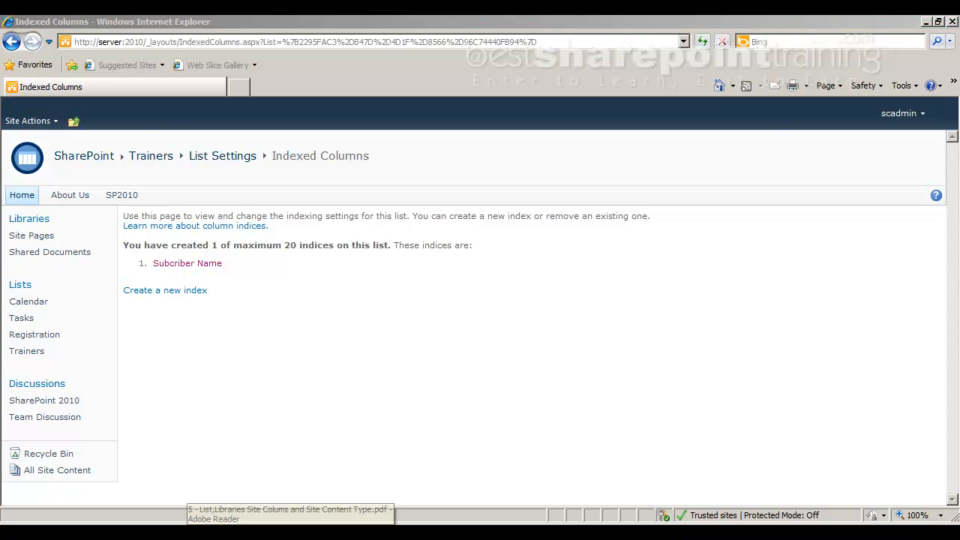
# Switch to Adobe Reader, examine which column types are usable as indexed columns, and return to the Indexed Columns page in Internet Explorer.
pyautogui.click(291, 523)
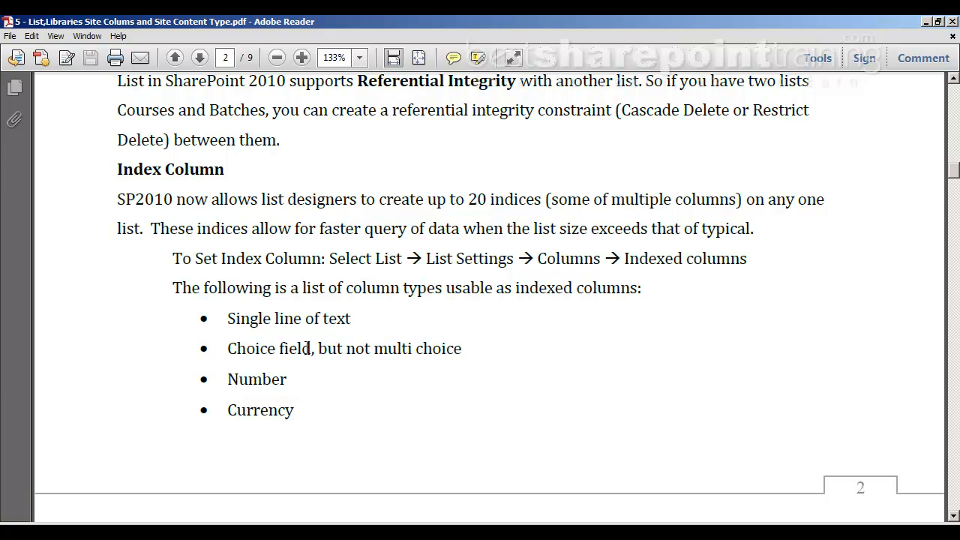
pyautogui.moveTo(228, 381); pyautogui.dragTo(285, 375)
pyautogui.scroll(-1, 275, 384)
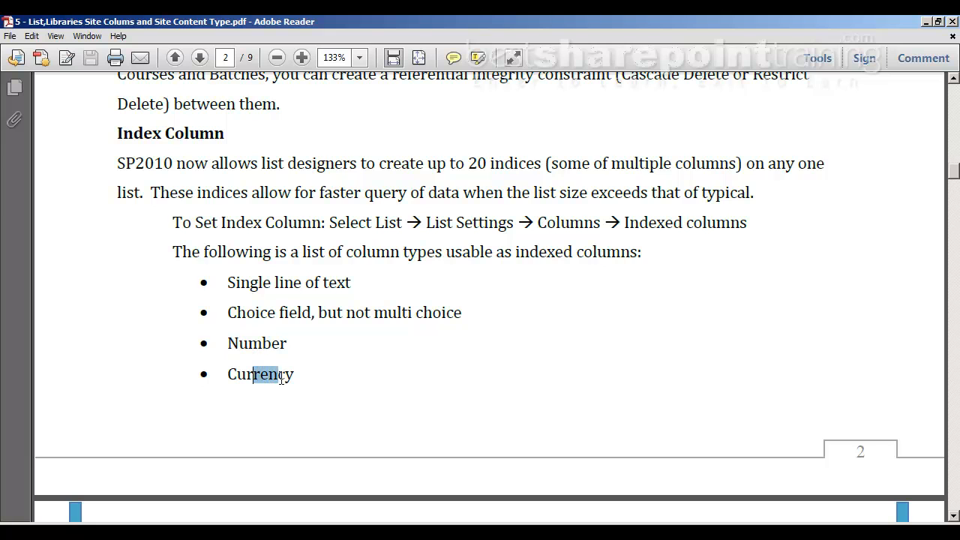
pyautogui.scroll(-4, 280, 388)
pyautogui.scroll(-2, 278, 388)
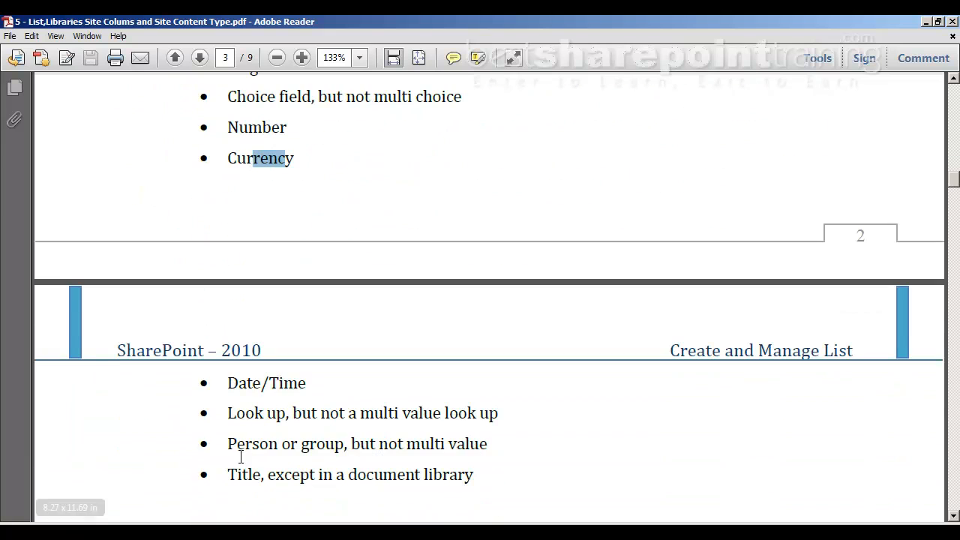
pyautogui.moveTo(230, 446); pyautogui.dragTo(303, 436)
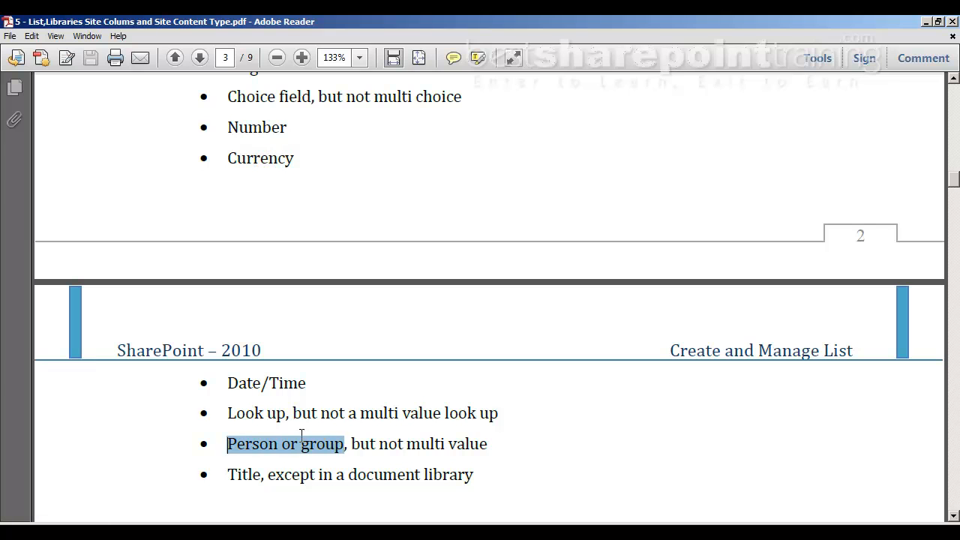
pyautogui.click(272, 476)
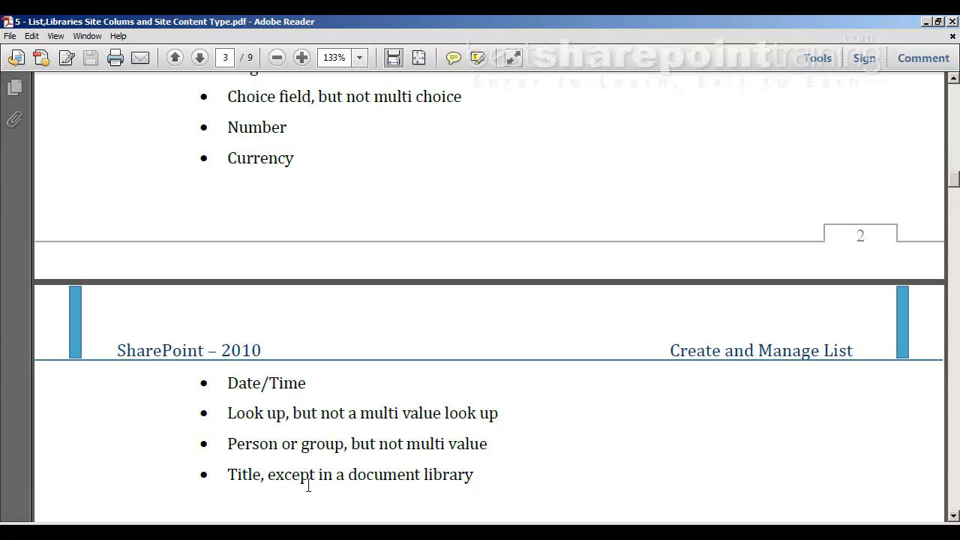
pyautogui.moveTo(229, 475); pyautogui.dragTo(473, 476)
pyautogui.click(490, 481)
pyautogui.scroll(-2, 384, 447)
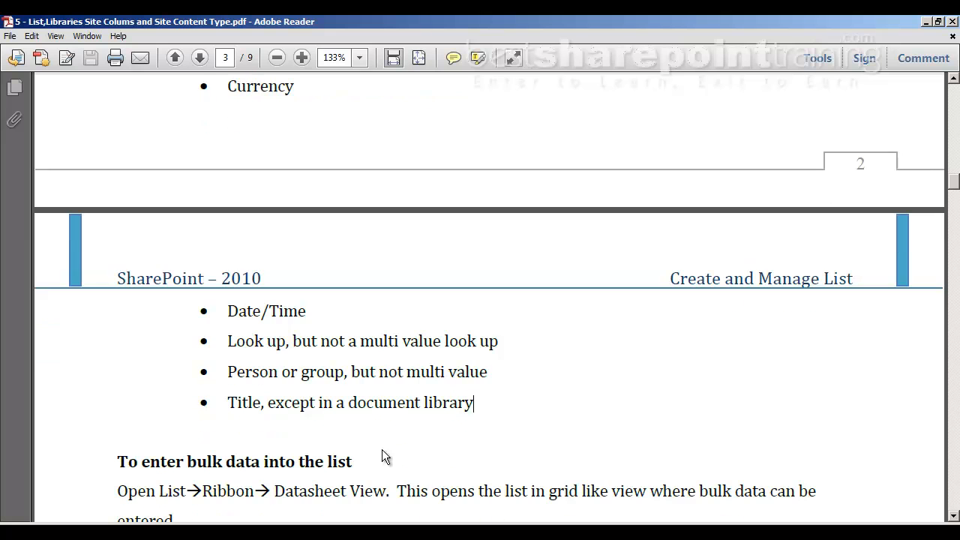
pyautogui.scroll(9, 317, 392)
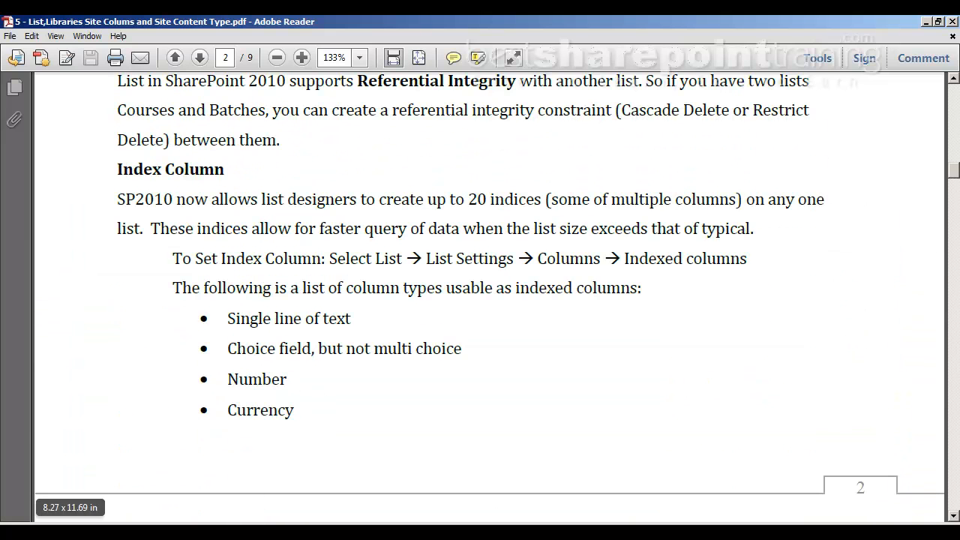
pyautogui.click(250, 531)
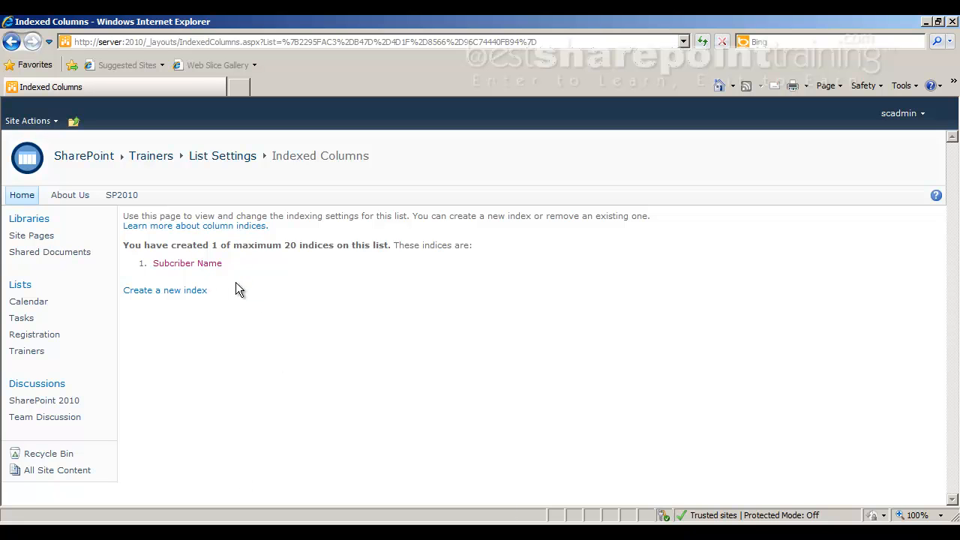
# Delete the USA item from the Registration list along with its related Trainers items, and check the Trainers list.
pyautogui.click(38, 339)
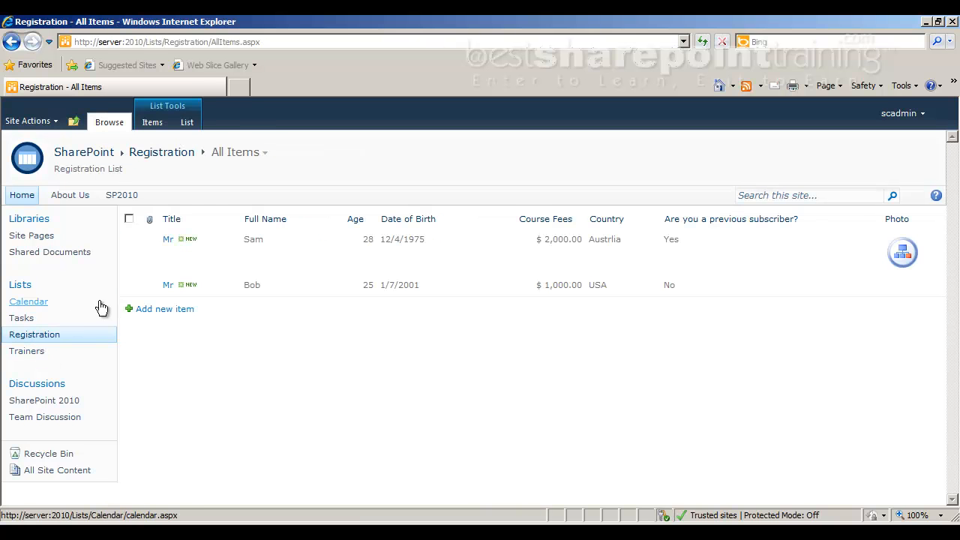
pyautogui.click(131, 287)
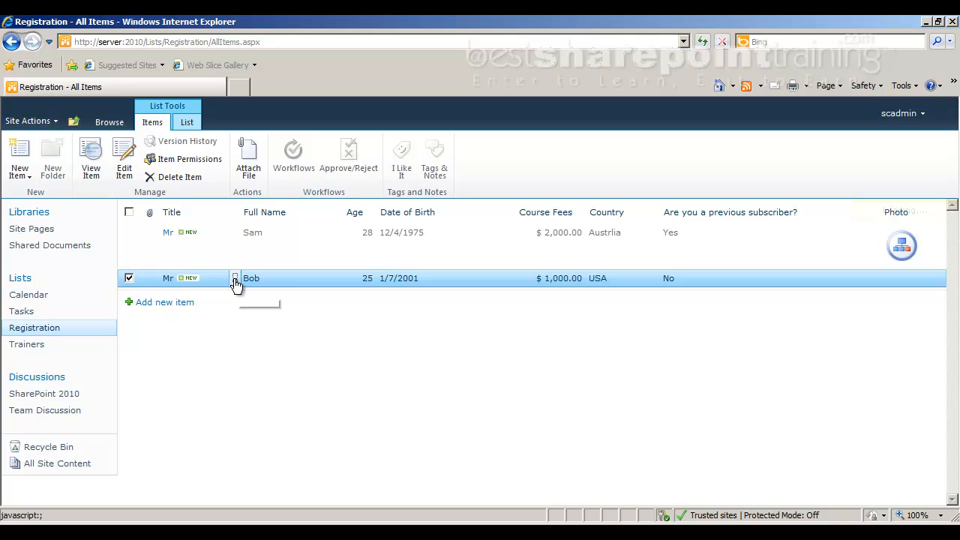
pyautogui.click(235, 280)
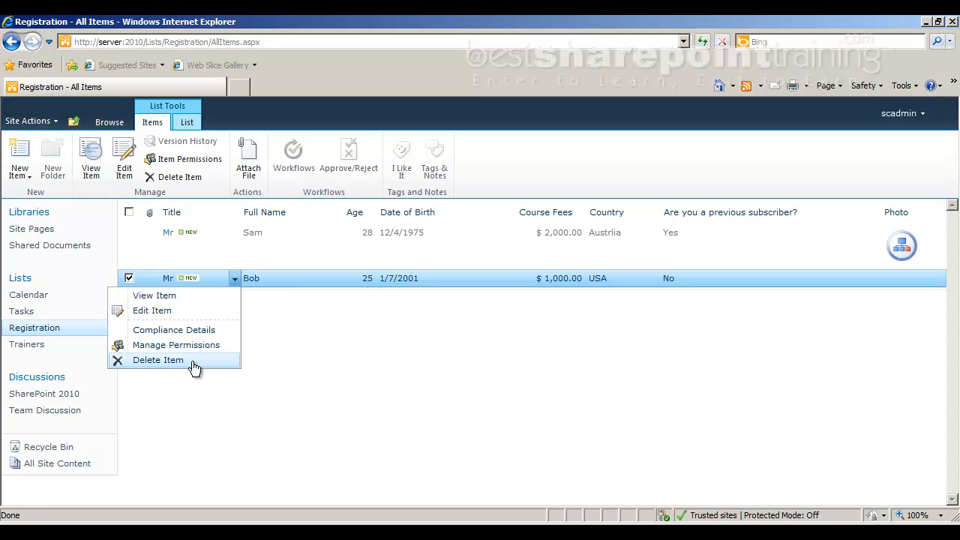
pyautogui.click(298, 313)
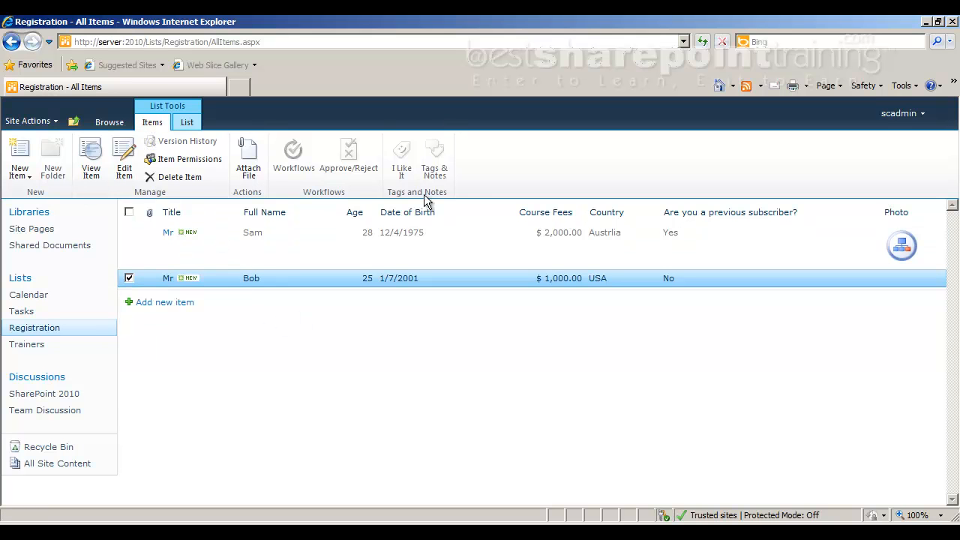
pyautogui.click(174, 178)
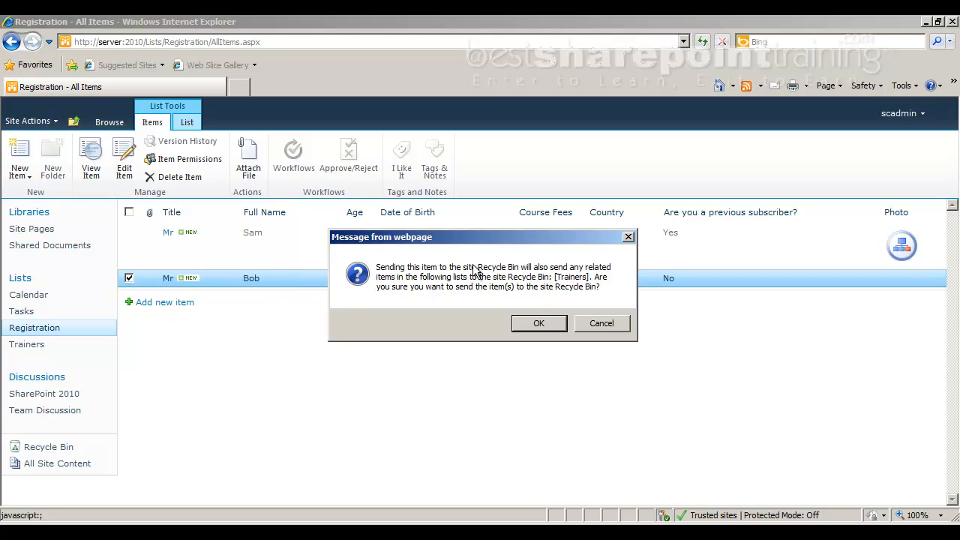
pyautogui.click(542, 324)
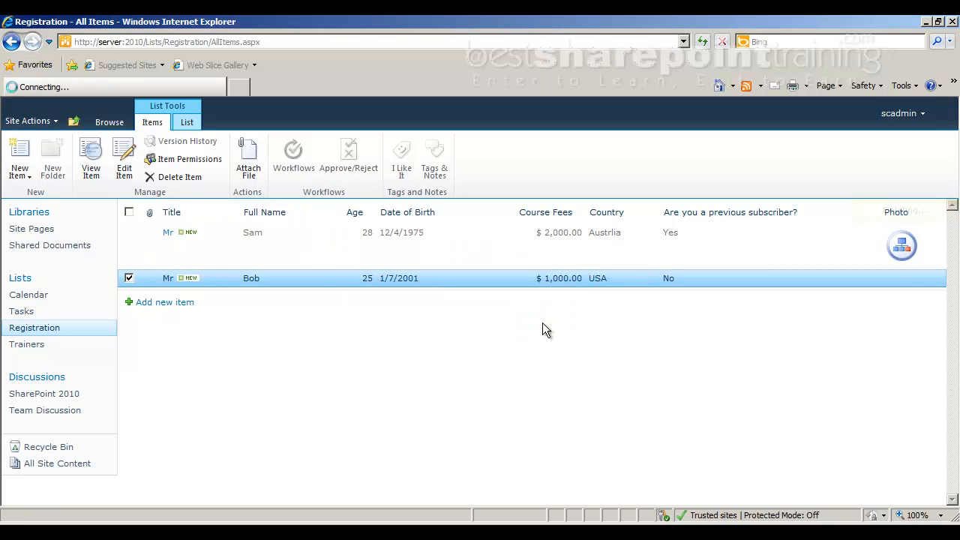
pyautogui.click(49, 350)
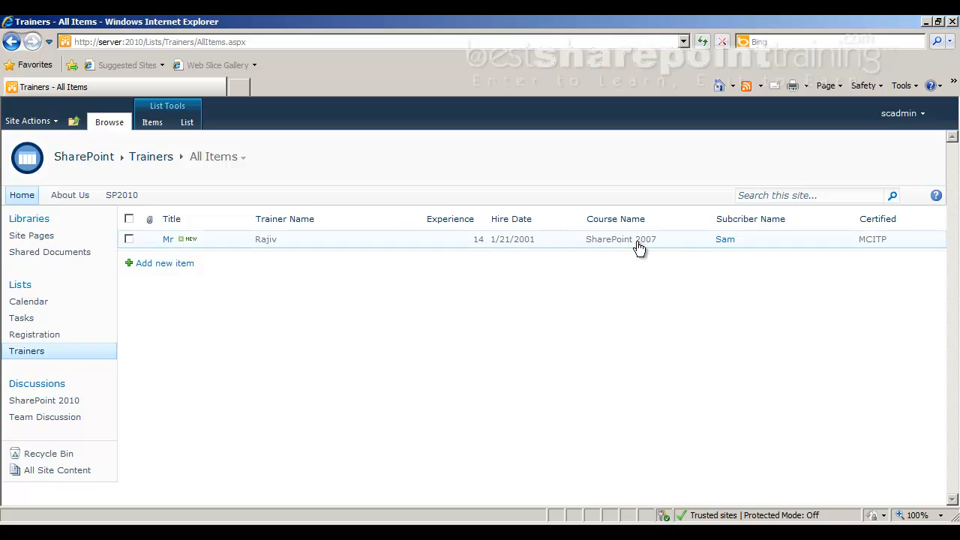
# Restore the deleted Registration item from the site's Recycle Bin.
pyautogui.click(56, 454)
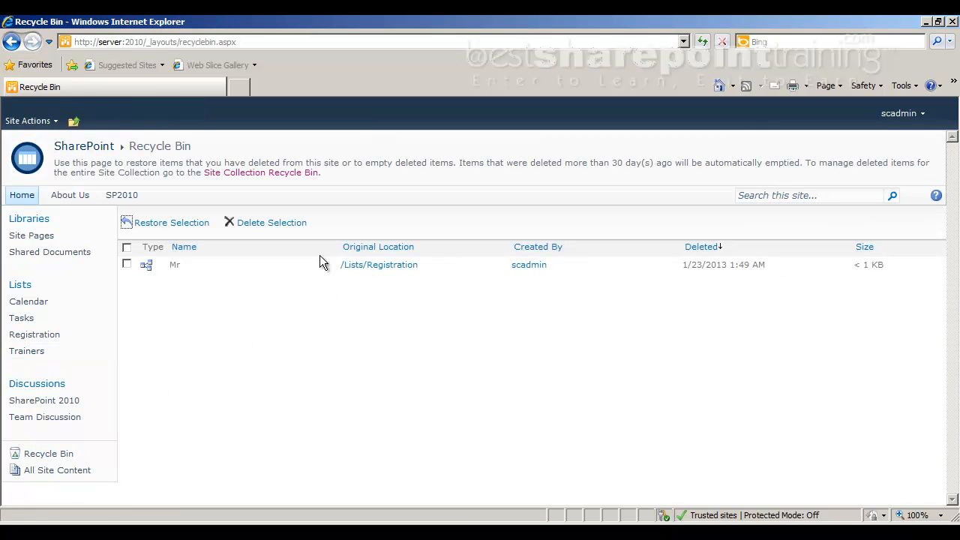
pyautogui.click(127, 264)
pyautogui.click(174, 224)
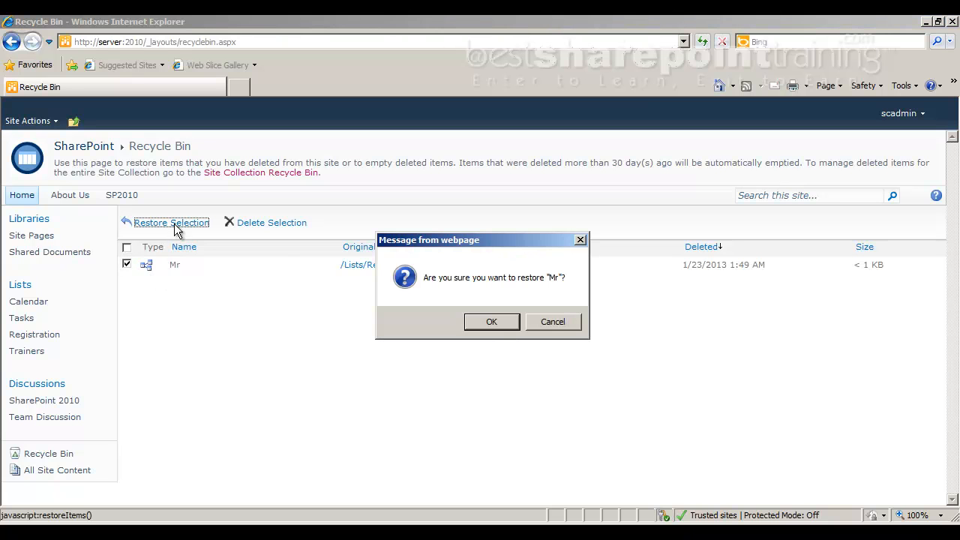
pyautogui.click(492, 322)
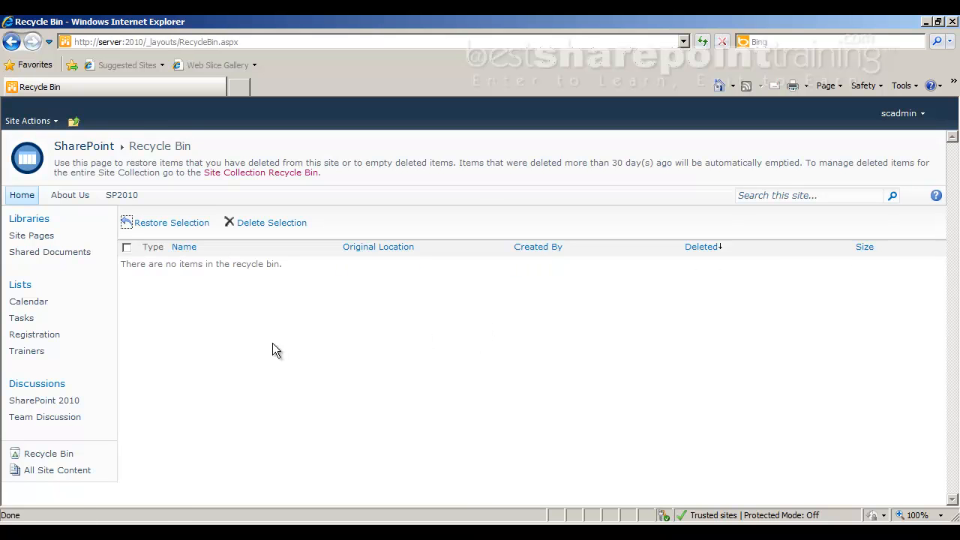
# Check the Registration and Trainers lists for the restored item and its related trainer entry.
pyautogui.click(57, 338)
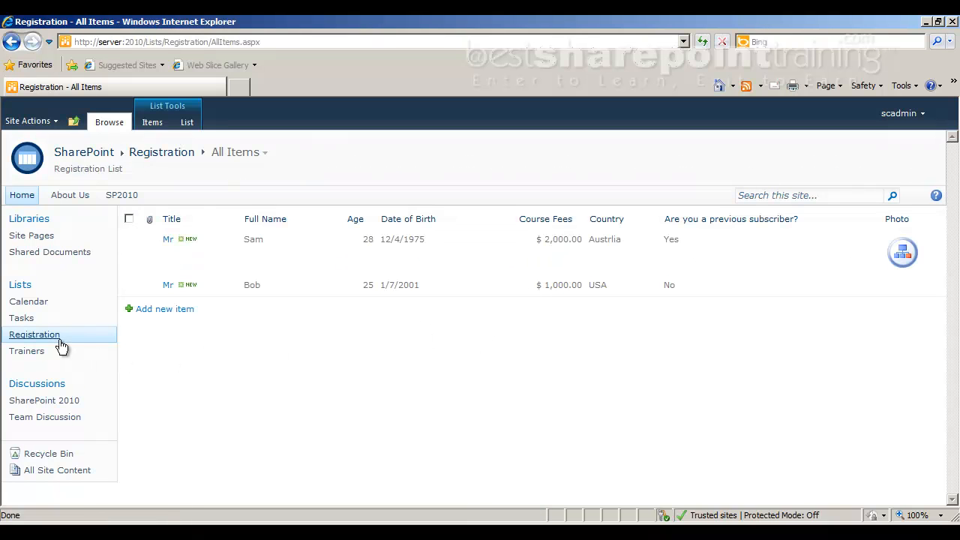
pyautogui.click(45, 353)
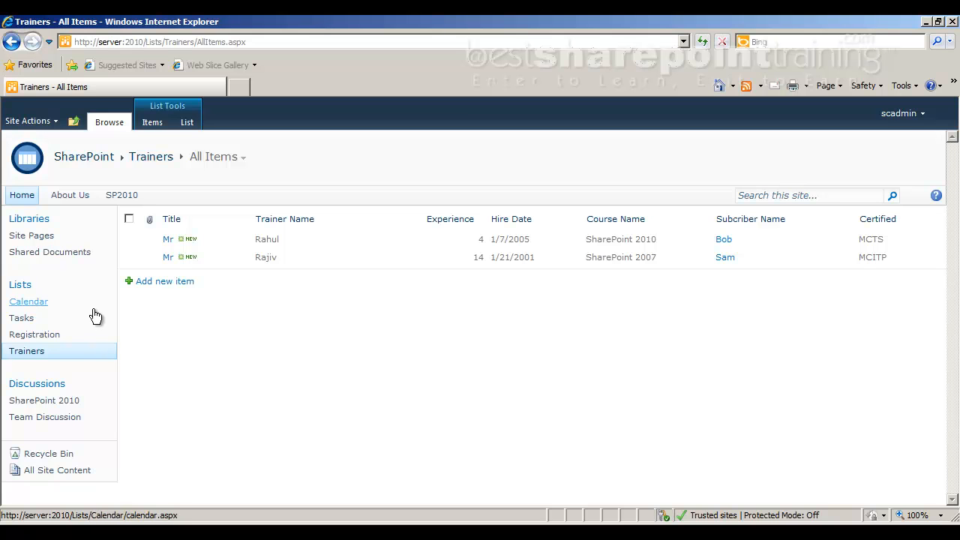
pyautogui.click(63, 343)
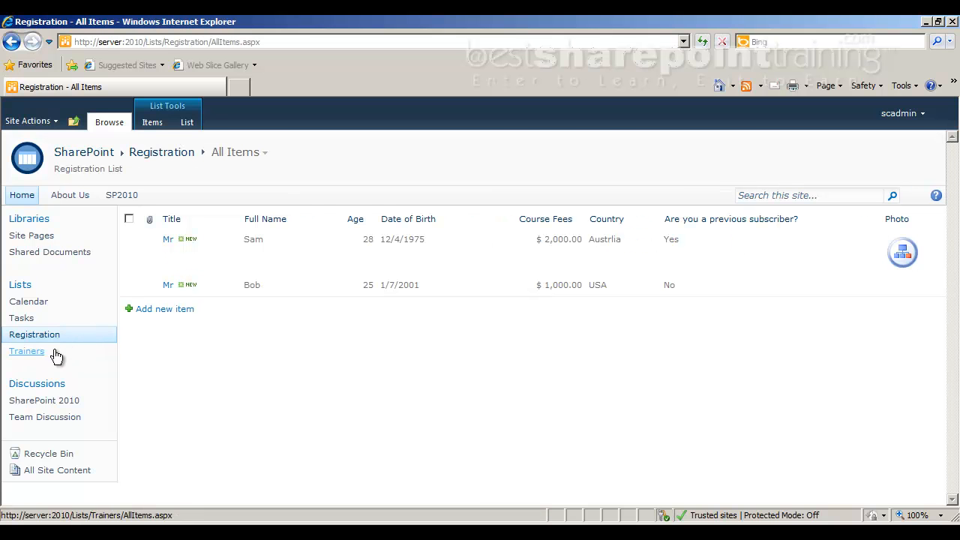
pyautogui.click(135, 289)
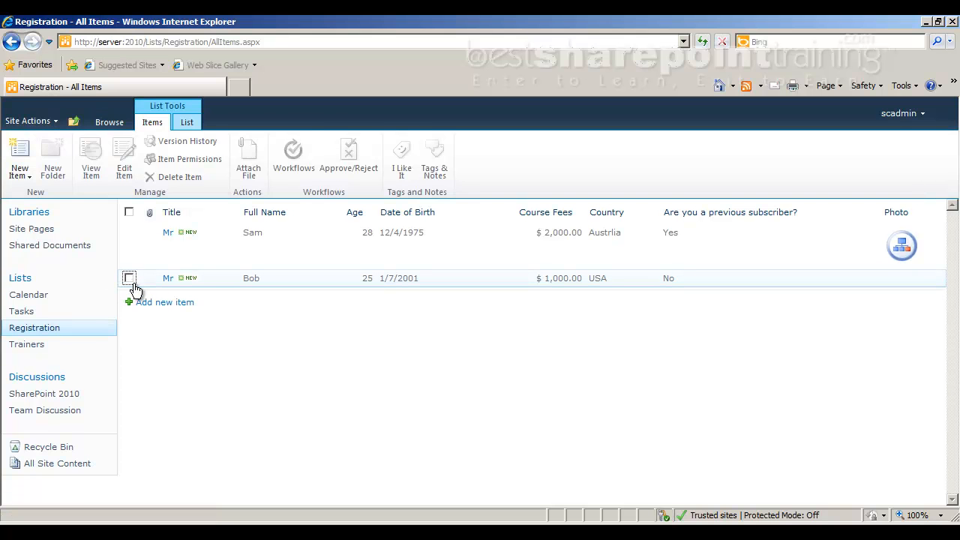
pyautogui.click(129, 278)
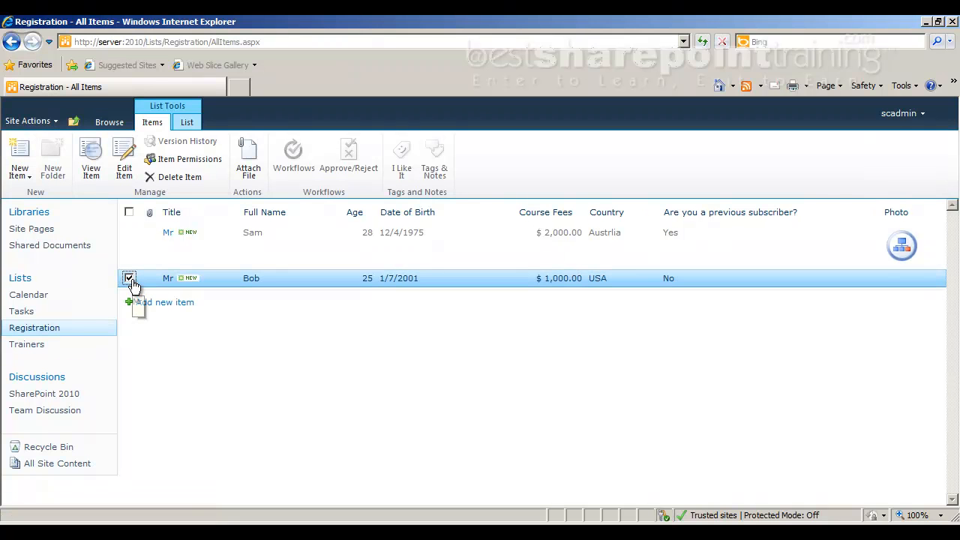
pyautogui.click(34, 344)
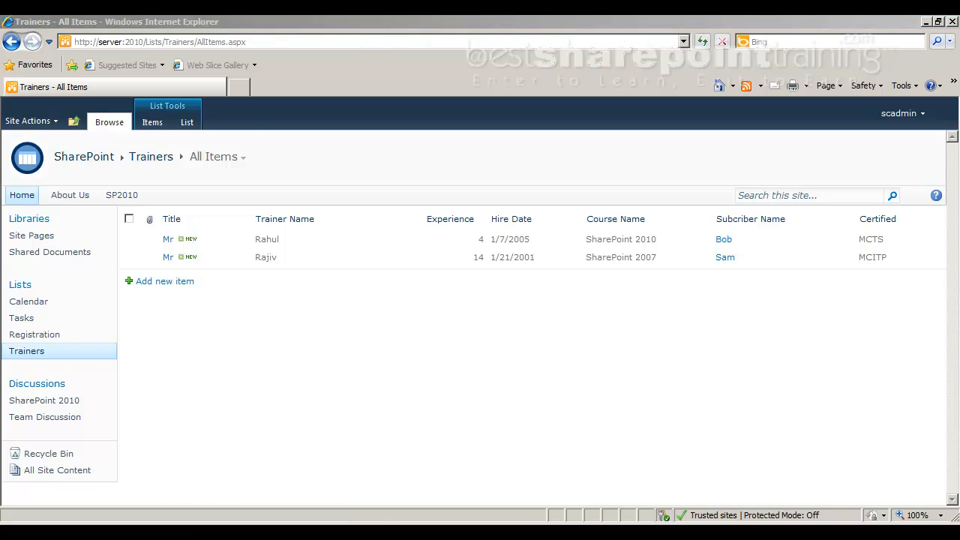
# Switch to Adobe Reader, read the notes on entering bulk data into a list, and return to the Trainers list in Internet Explorer.
pyautogui.hotkey('alt', 'Tab')
pyautogui.scroll(-10, 349, 316)
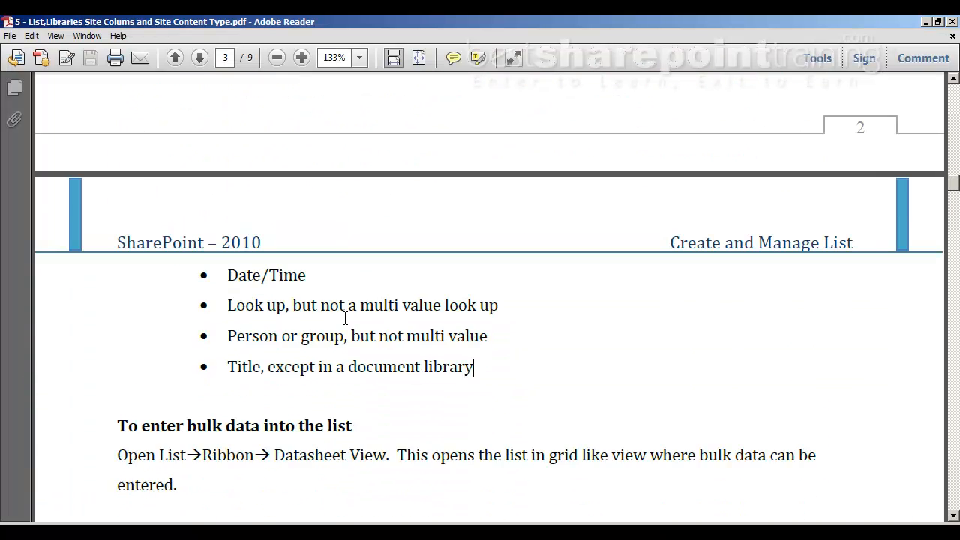
pyautogui.scroll(-4, 333, 331)
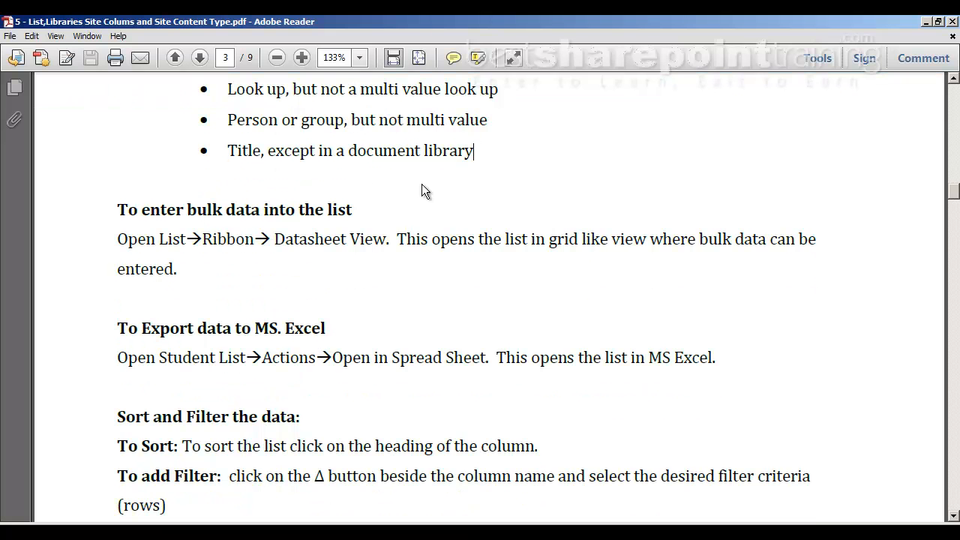
pyautogui.click(262, 533)
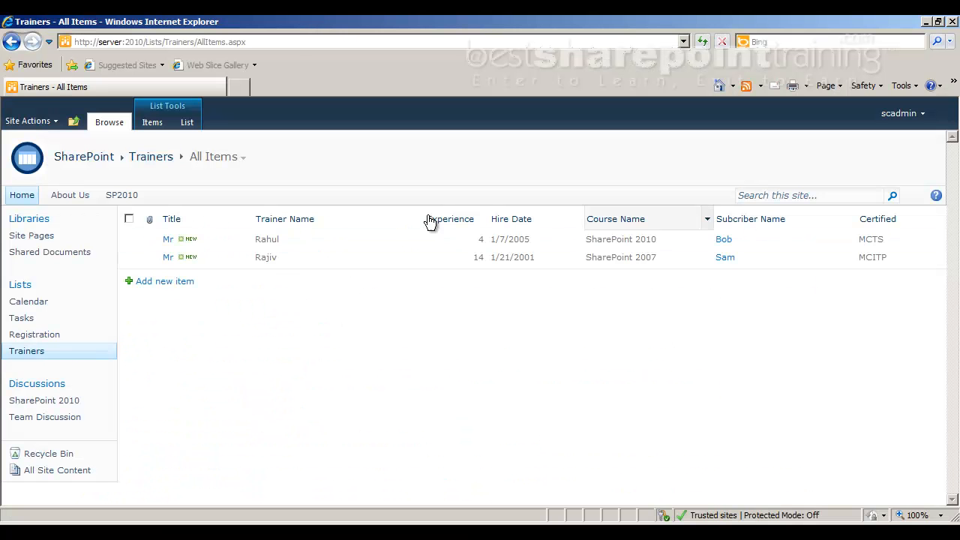
# Examine the new item forms of the Trainers and Registration lists, closing each one without saving.
pyautogui.click(191, 285)
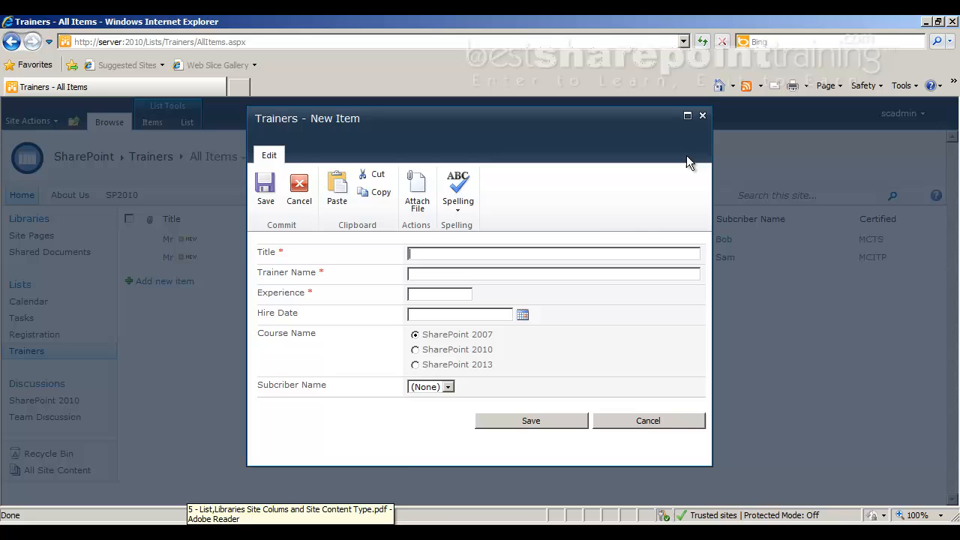
pyautogui.click(702, 116)
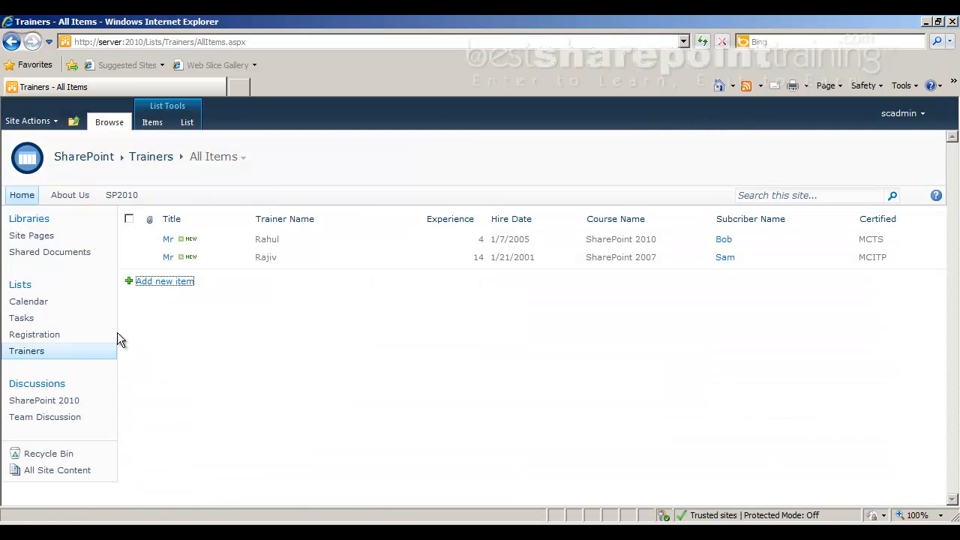
pyautogui.click(45, 336)
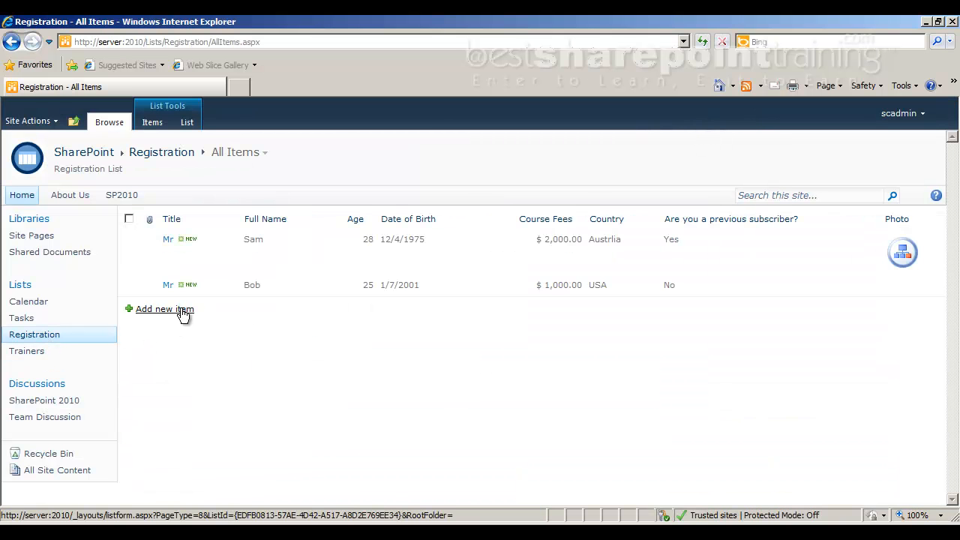
pyautogui.click(182, 310)
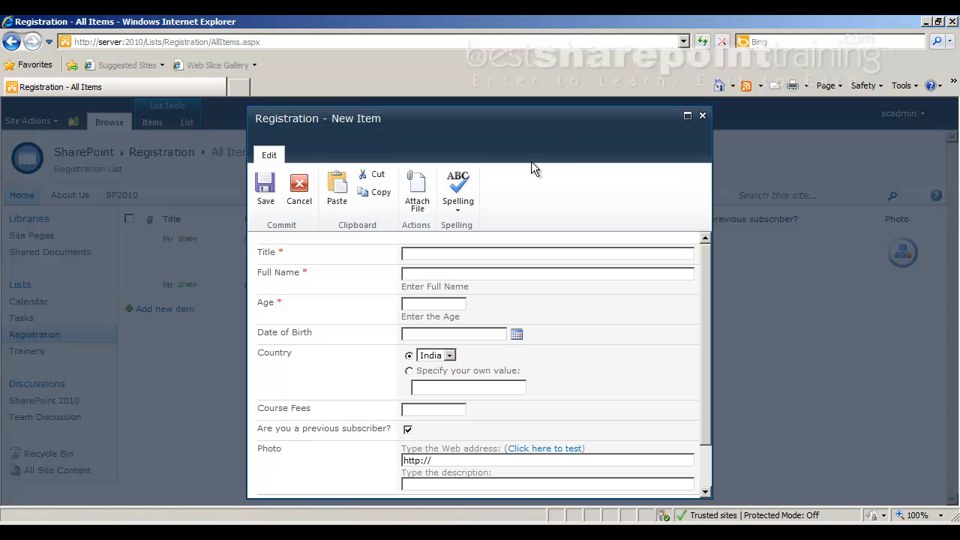
pyautogui.scroll(-2, 525, 240)
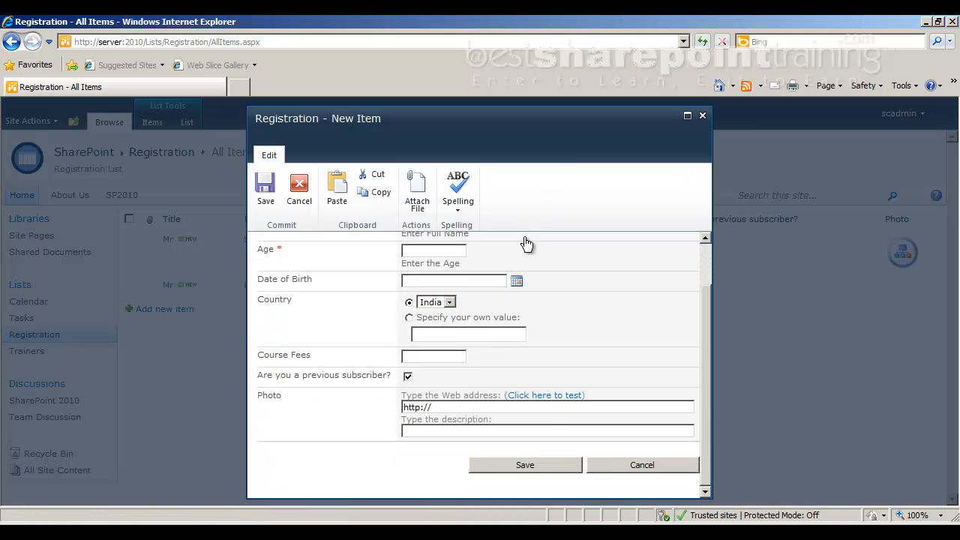
pyautogui.click(703, 116)
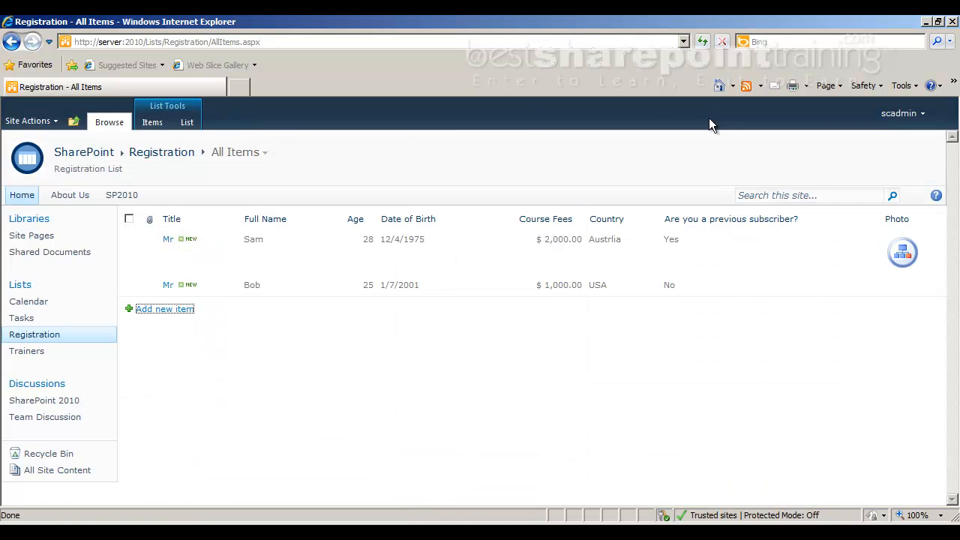
pyautogui.click(41, 363)
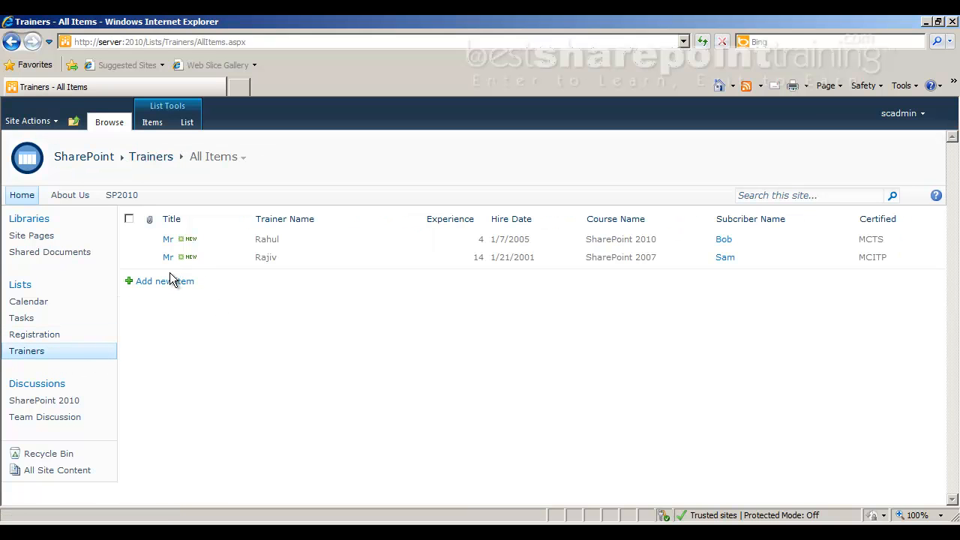
pyautogui.click(167, 276)
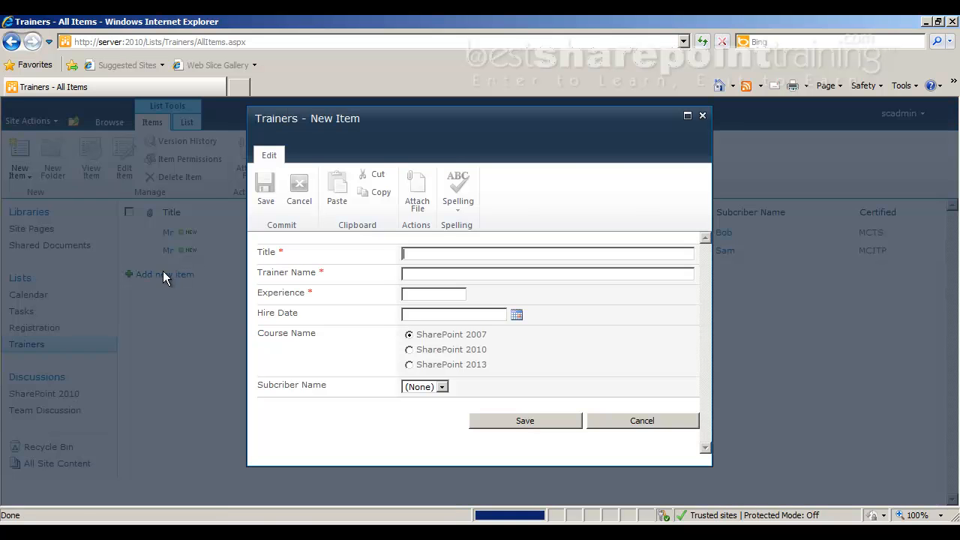
pyautogui.click(638, 419)
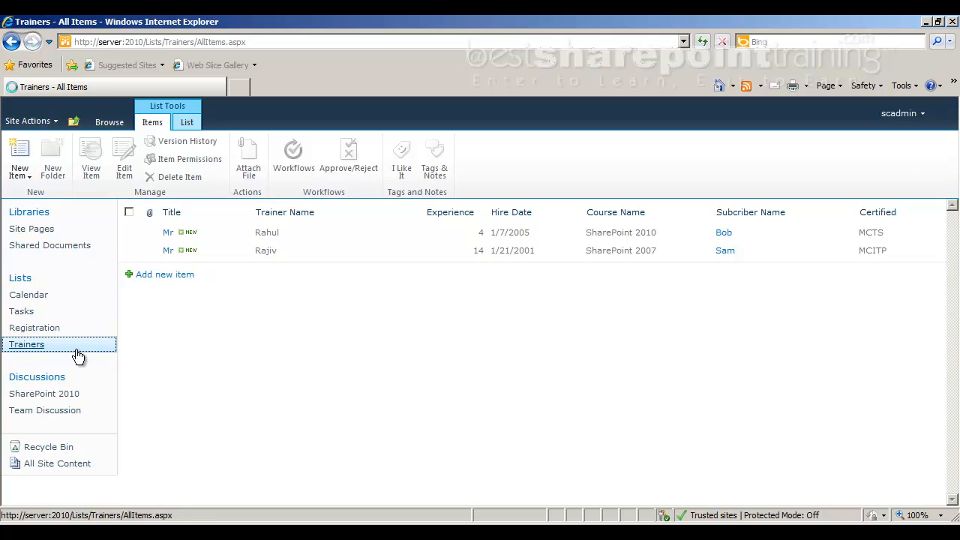
# Show the Trainers list in Datasheet View for bulk data entry.
pyautogui.click(26, 346)
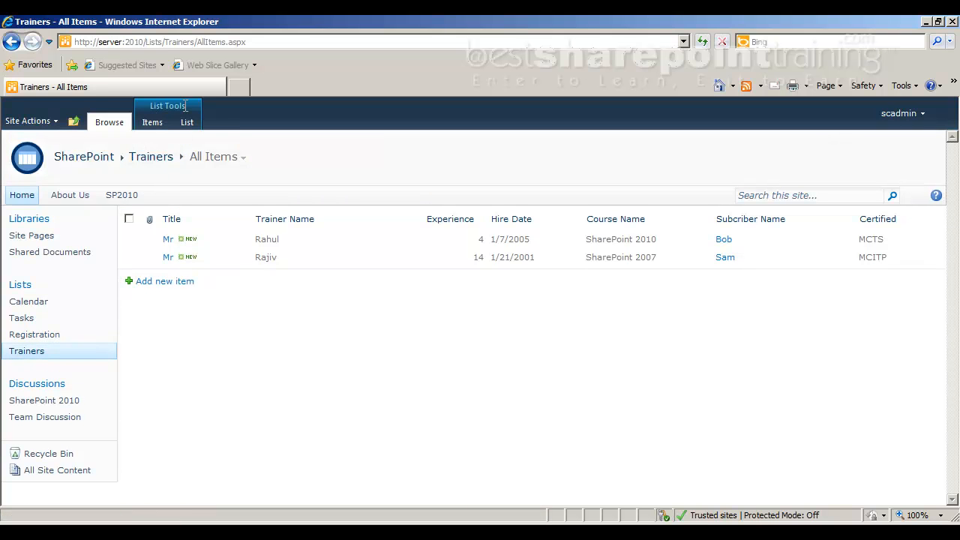
pyautogui.click(188, 124)
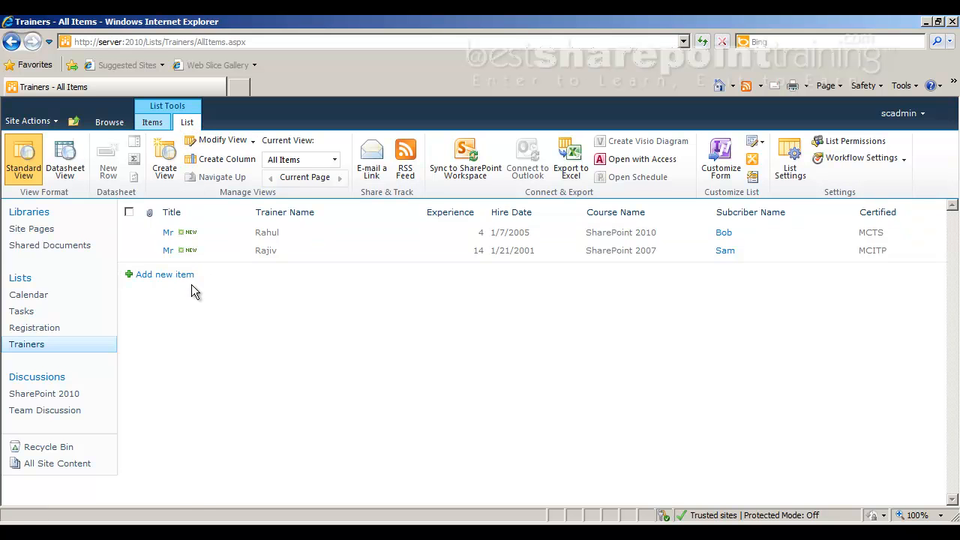
pyautogui.click(65, 171)
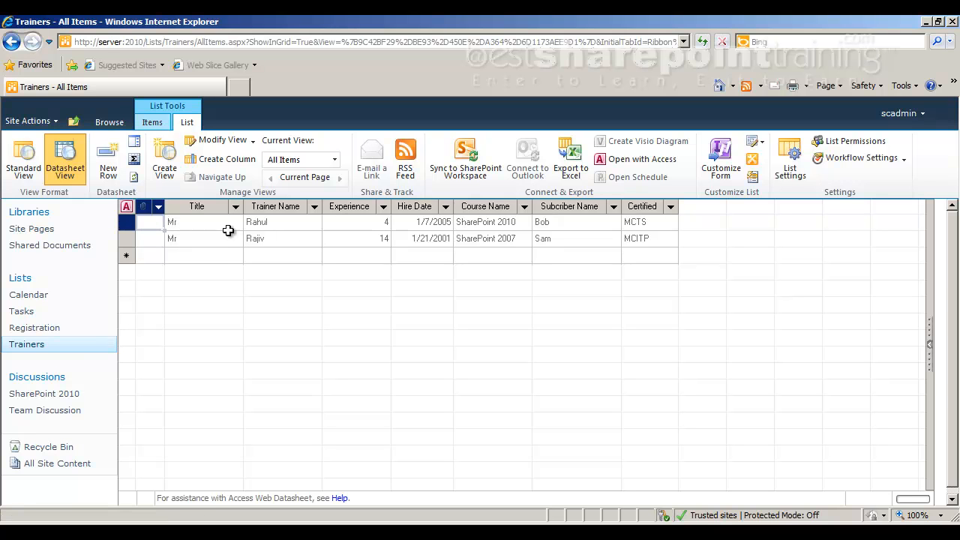
# Start a new row in the Trainers datasheet with the title Mr and enter the trainer's name.
pyautogui.click(218, 256)
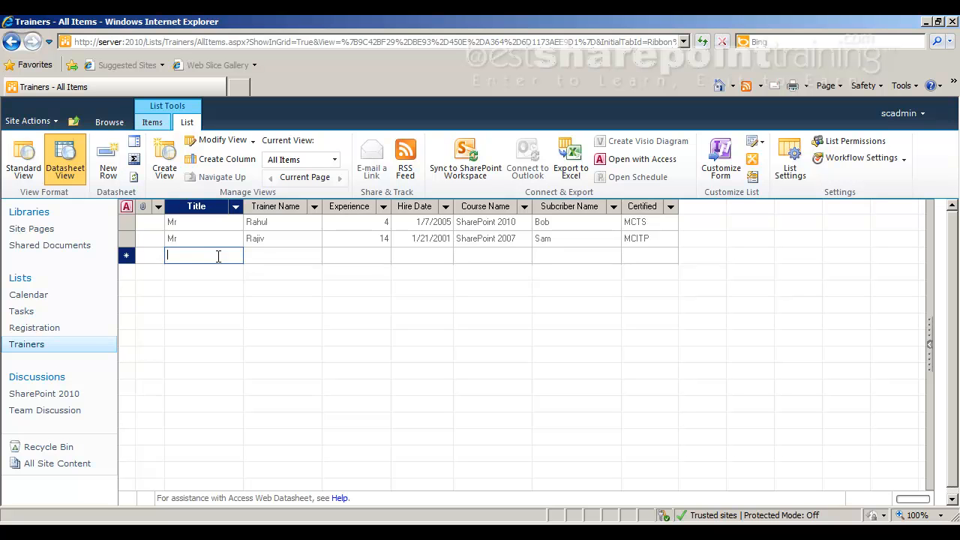
pyautogui.write('Mr')
pyautogui.press('Tab')
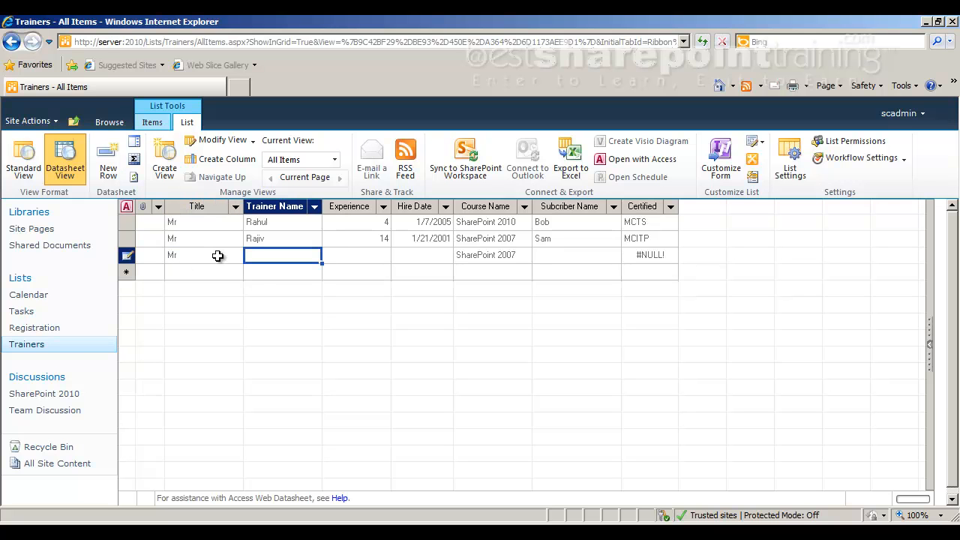
pyautogui.write('Ram')
pyautogui.press('Tab')
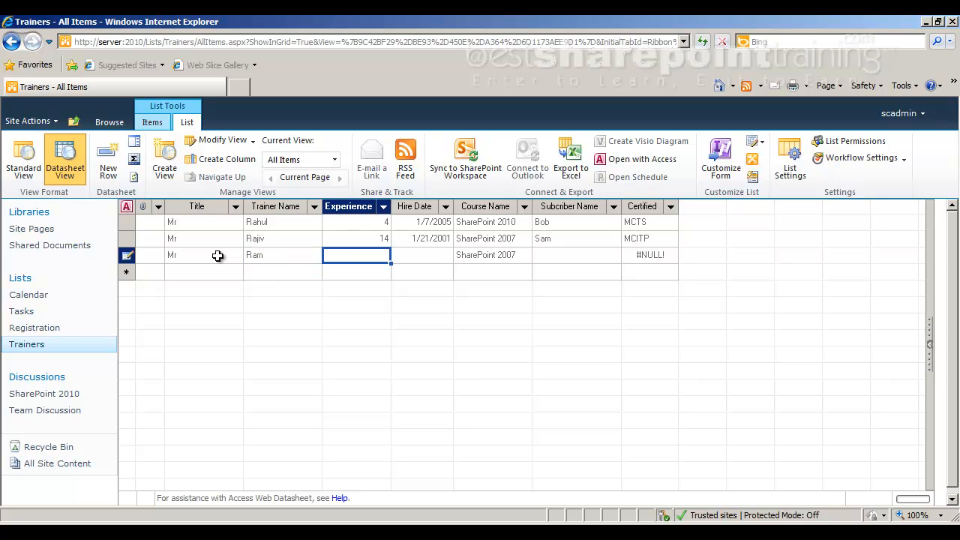
# Set the new trainer's experience to 18 and the hire date to 1/25/1995.
pyautogui.write('18')
pyautogui.press('Tab')
pyautogui.write('1')
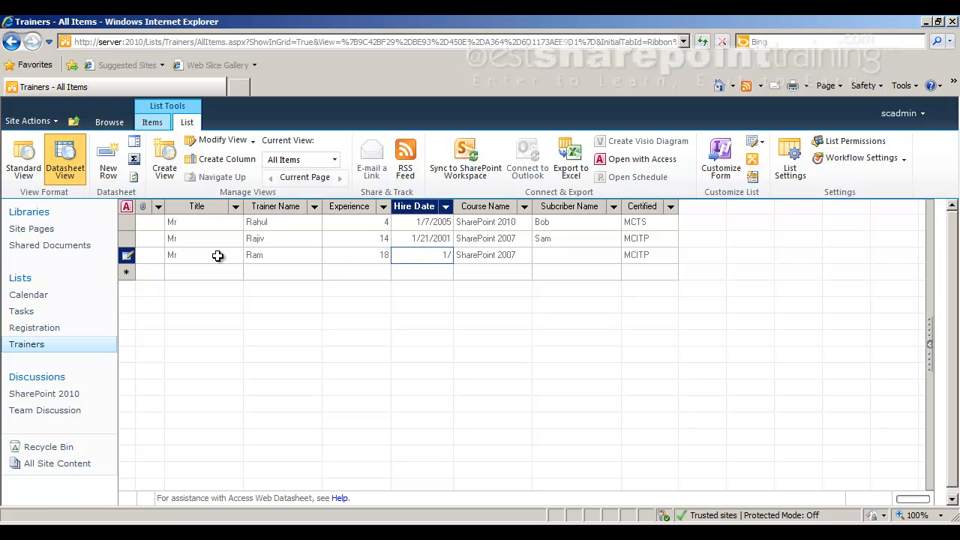
pyautogui.write('/25/1995')
pyautogui.press('Tab')
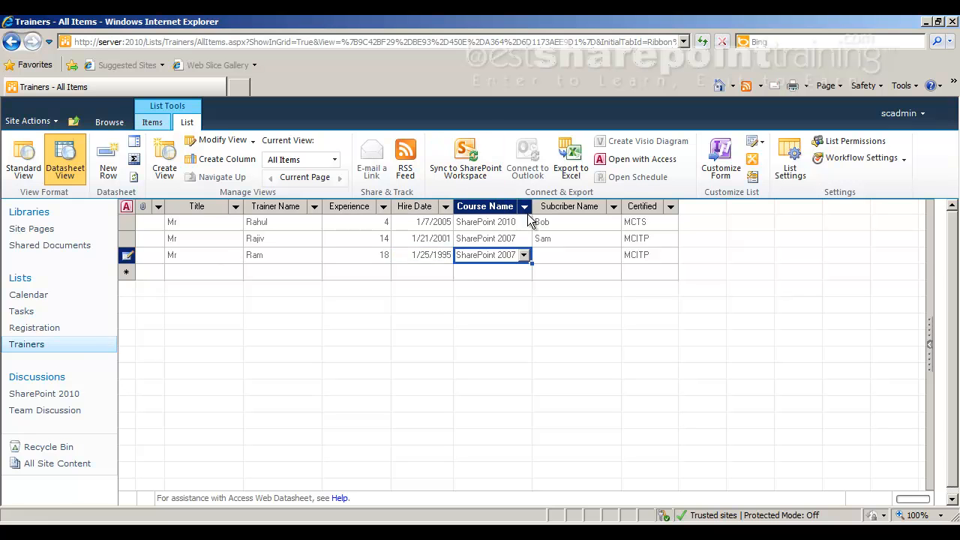
# Set the new row's course name to SharePoint 2010, choose the first available subscriber, and commit the row.
pyautogui.click(524, 255)
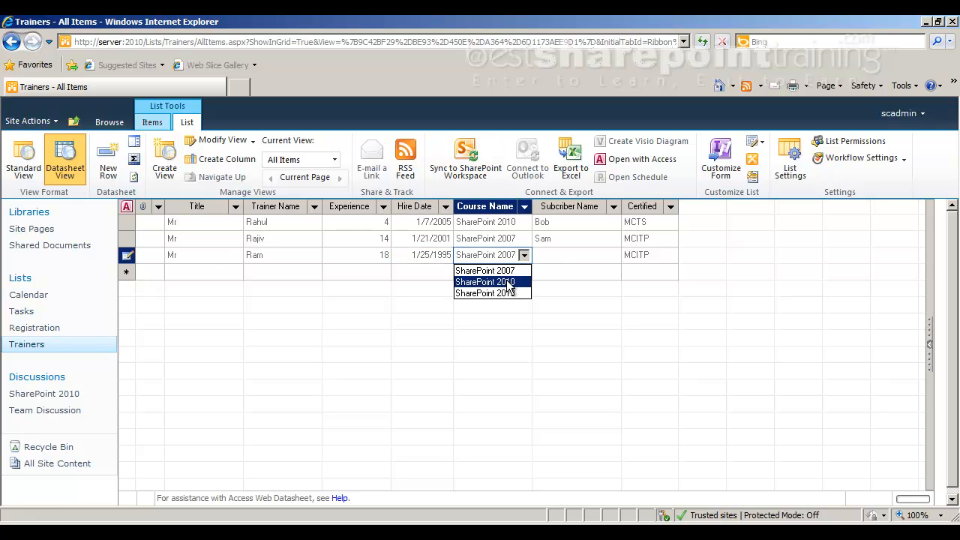
pyautogui.click(504, 276)
pyautogui.click(553, 256)
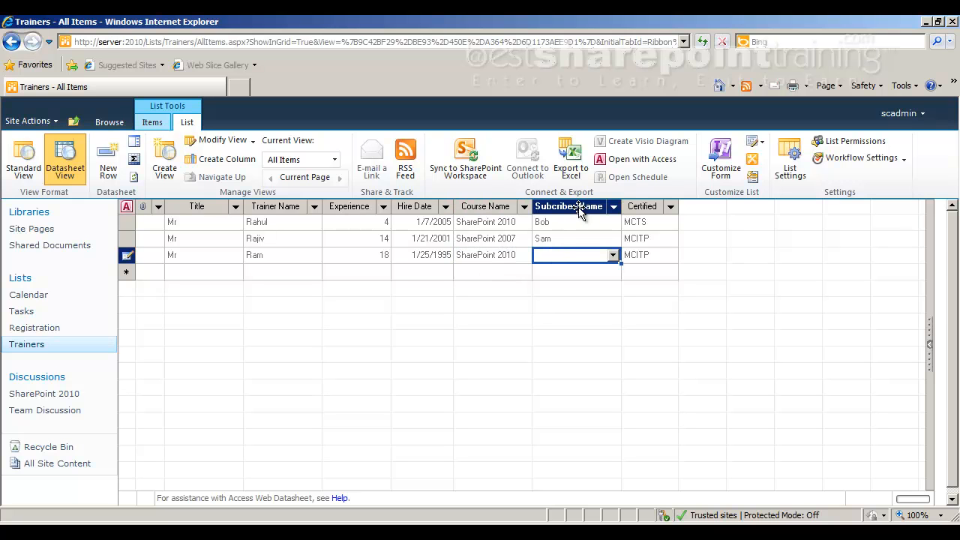
pyautogui.click(614, 257)
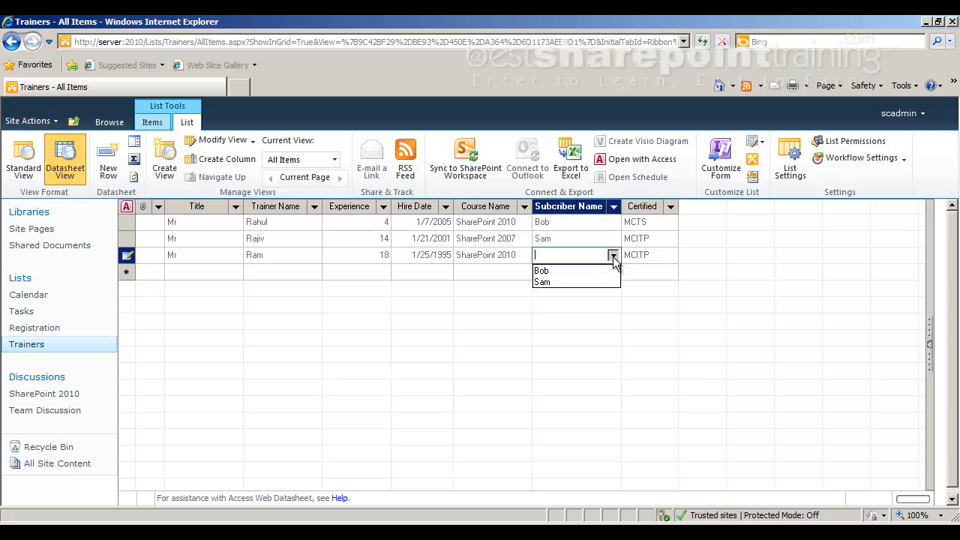
pyautogui.click(574, 272)
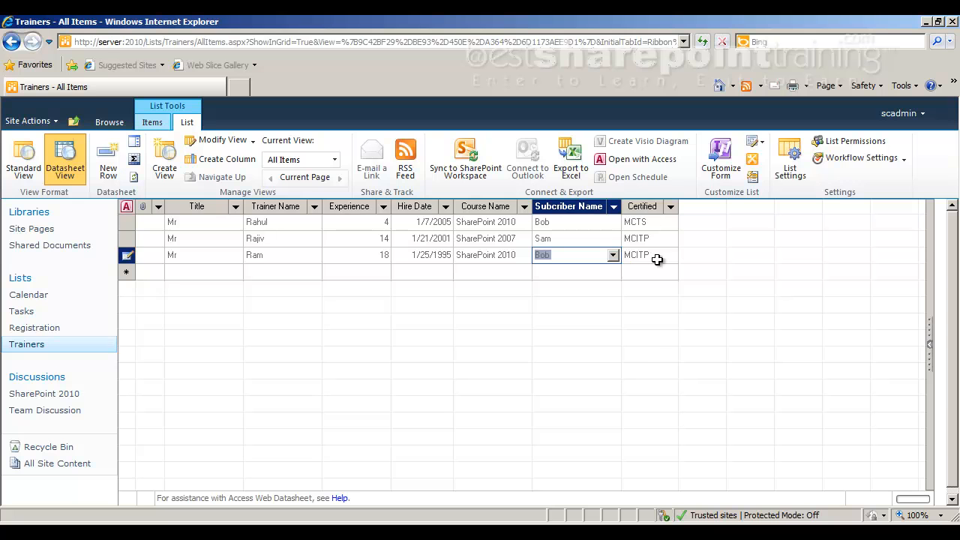
pyautogui.moveTo(664, 255)
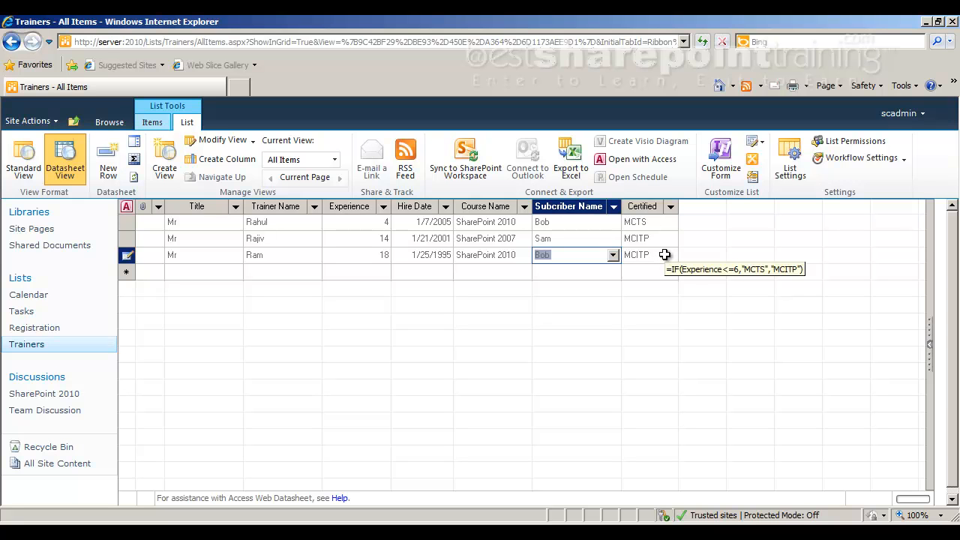
pyautogui.press('Return')
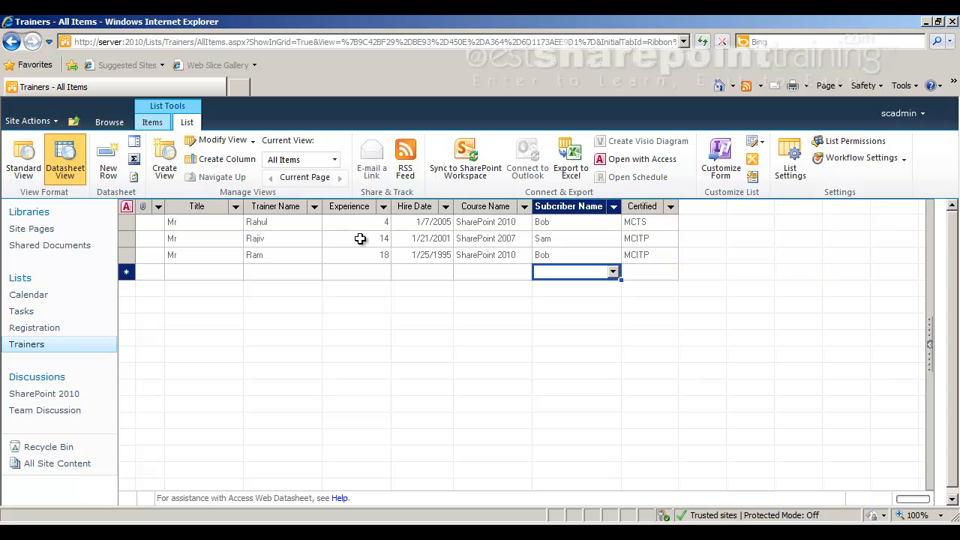
# Check the added trainer entry in Standard View and return the list to Datasheet View.
pyautogui.click(34, 172)
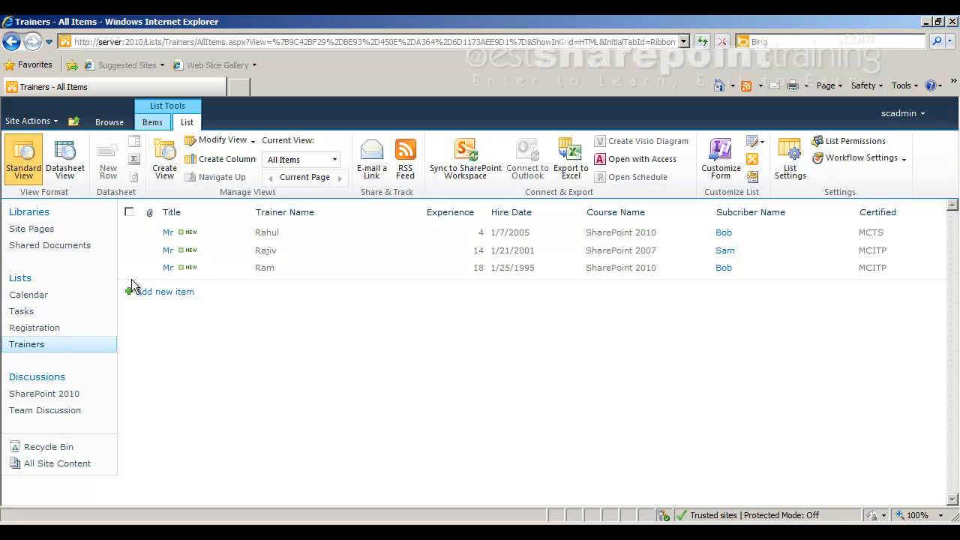
pyautogui.click(75, 174)
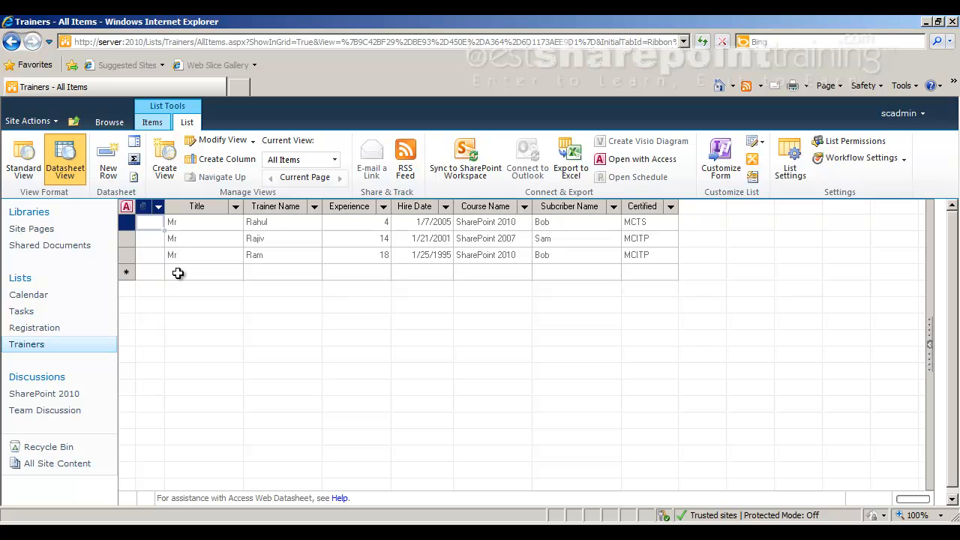
# Switch to Adobe Reader, read the notes on exporting data to MS Excel, and return to the Trainers list in Internet Explorer.
pyautogui.hotkey('alt', 'Tab')
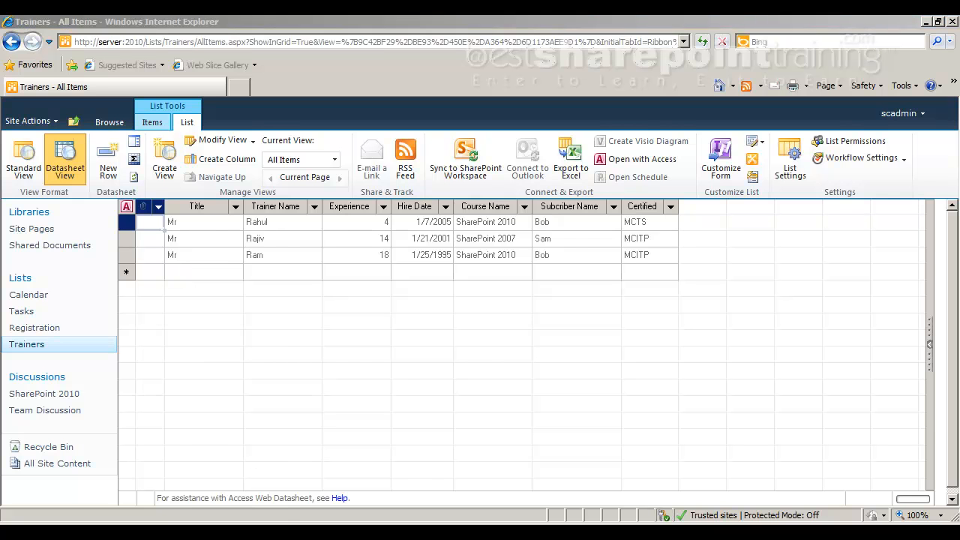
pyautogui.moveTo(118, 327); pyautogui.dragTo(325, 330)
pyautogui.click(356, 334)
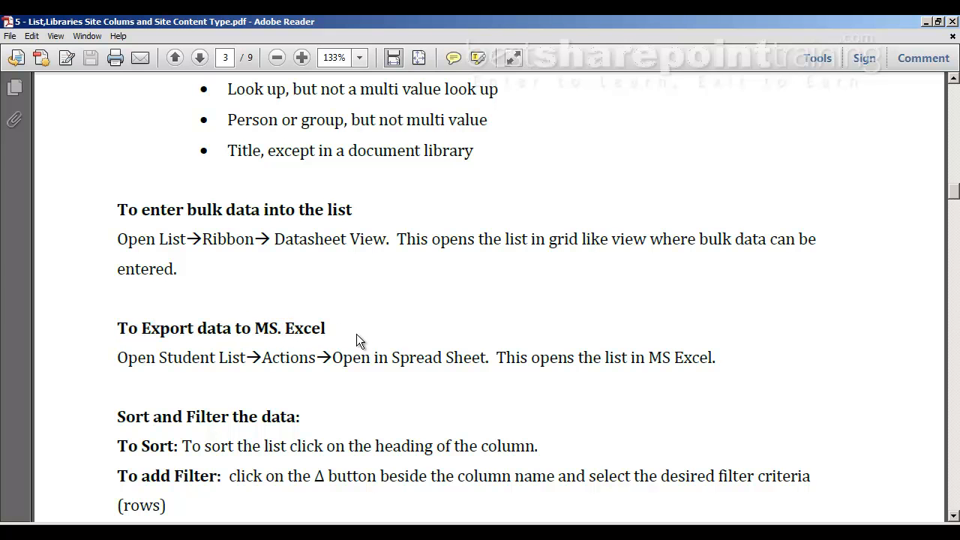
pyautogui.hotkey('alt', 'Tab')
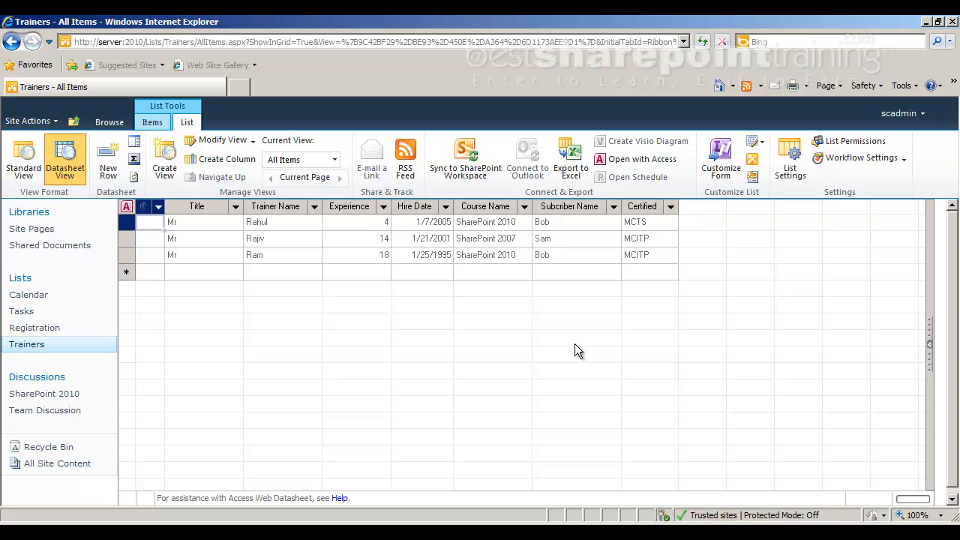
# Export the Trainers list to Excel, opening the query file, enabling data connections, and signing in with the administrator user name and password.
pyautogui.click(571, 159)
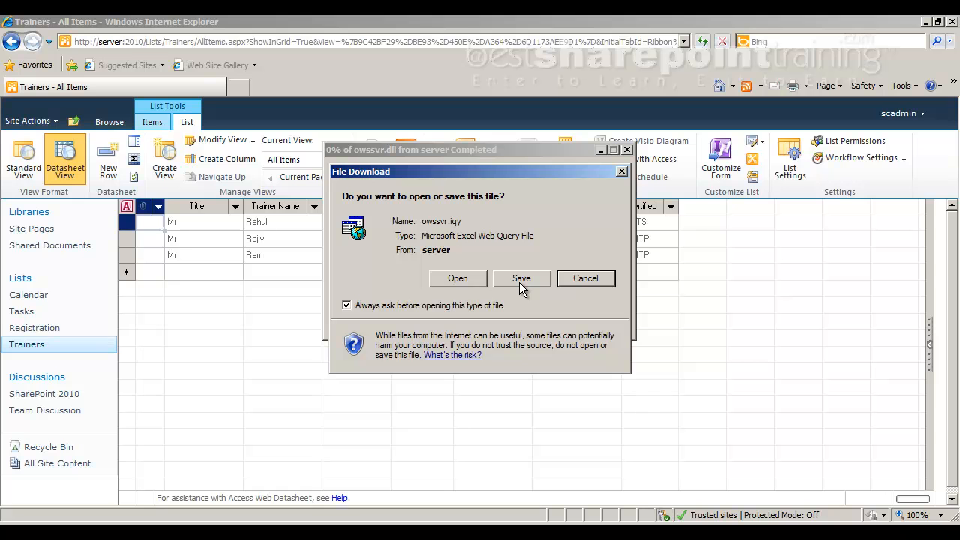
pyautogui.click(457, 283)
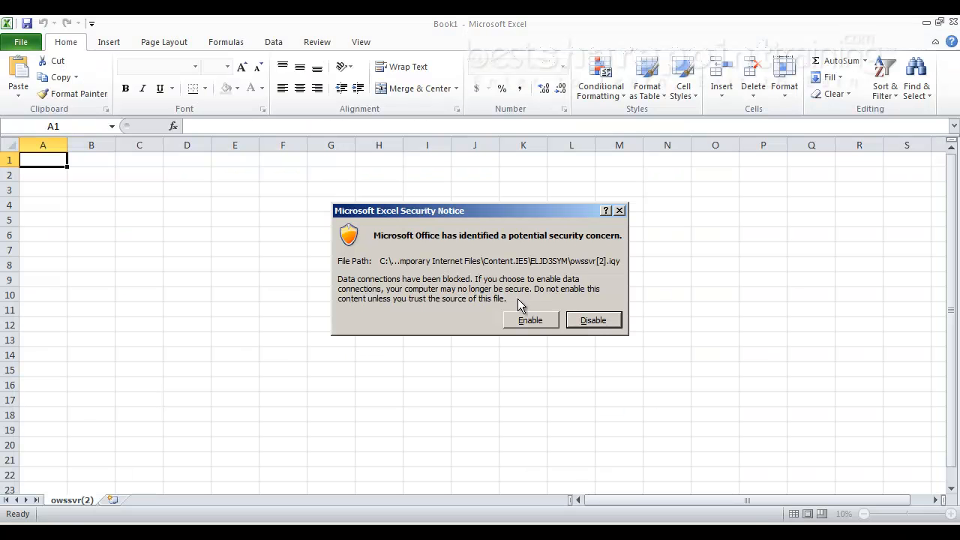
pyautogui.click(531, 321)
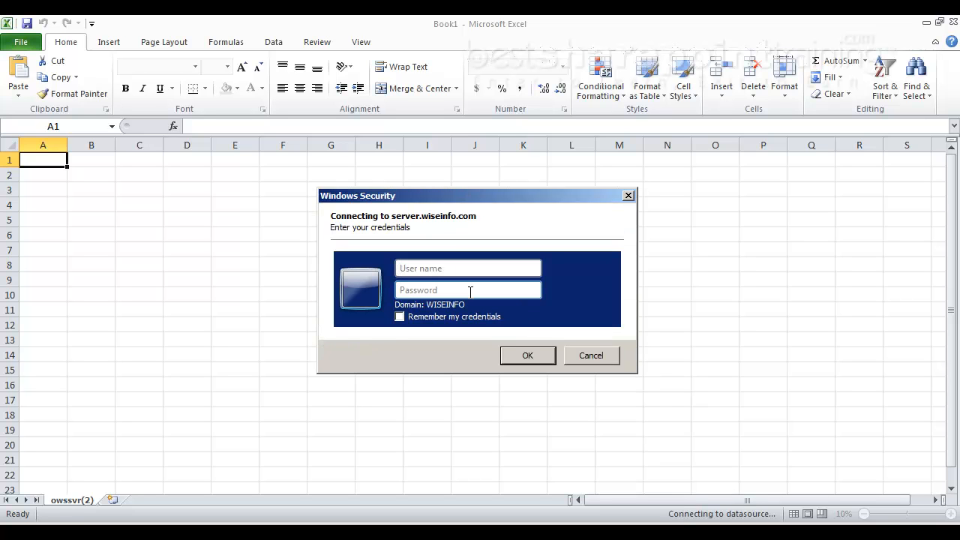
pyautogui.write('administrator')
pyautogui.press('Tab')
pyautogui.write('*********')
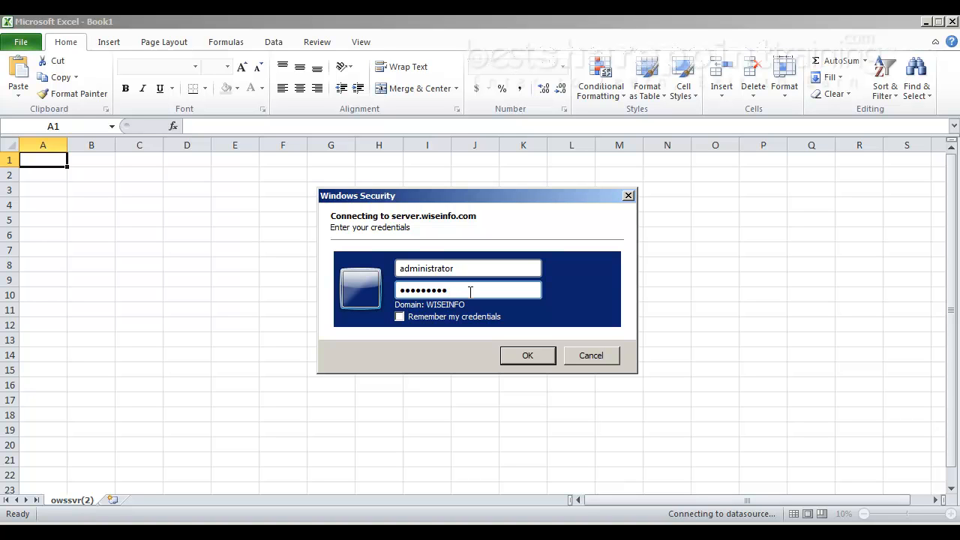
pyautogui.press('Return')
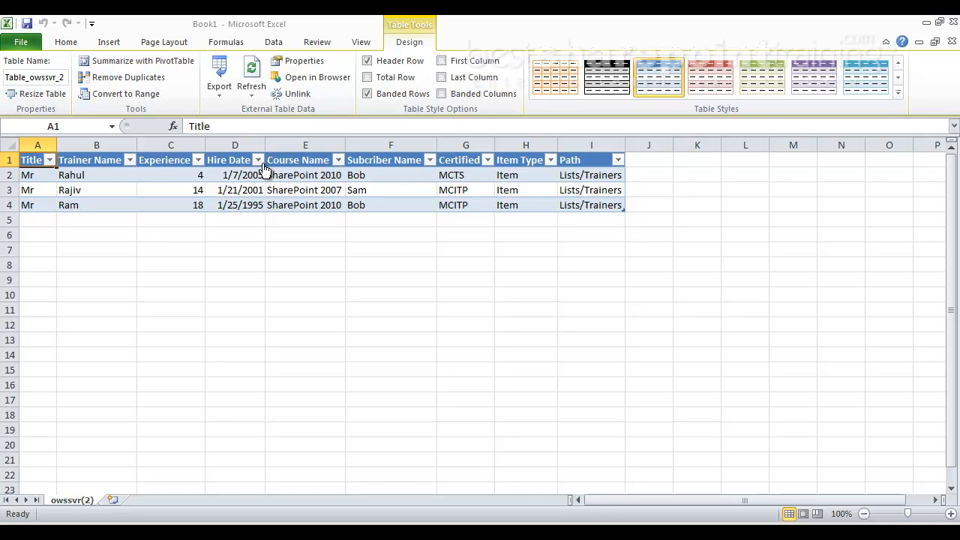
# Examine the exported trainer rows and their Path column in Excel, and close the workbook without saving.
pyautogui.click(22, 174)
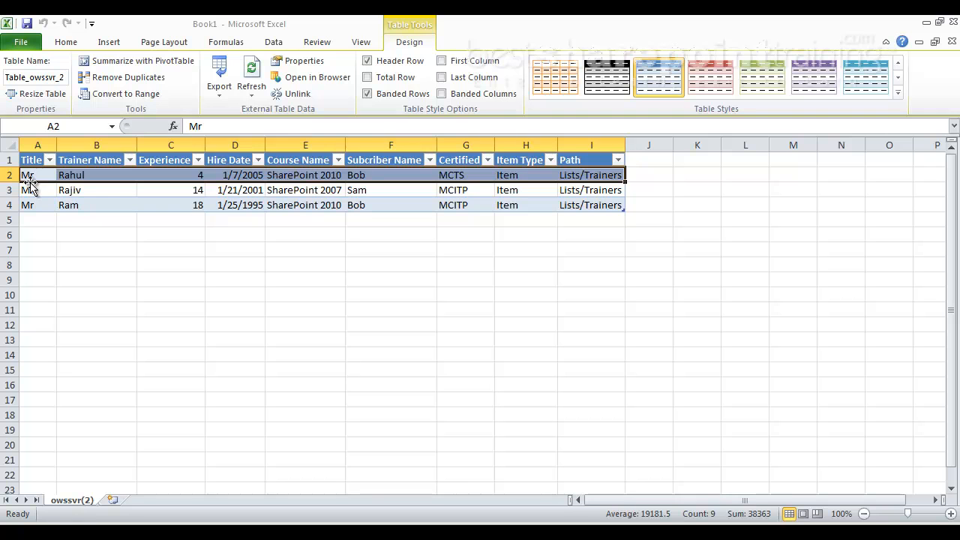
pyautogui.click(31, 188)
pyautogui.click(30, 204)
pyautogui.click(38, 177)
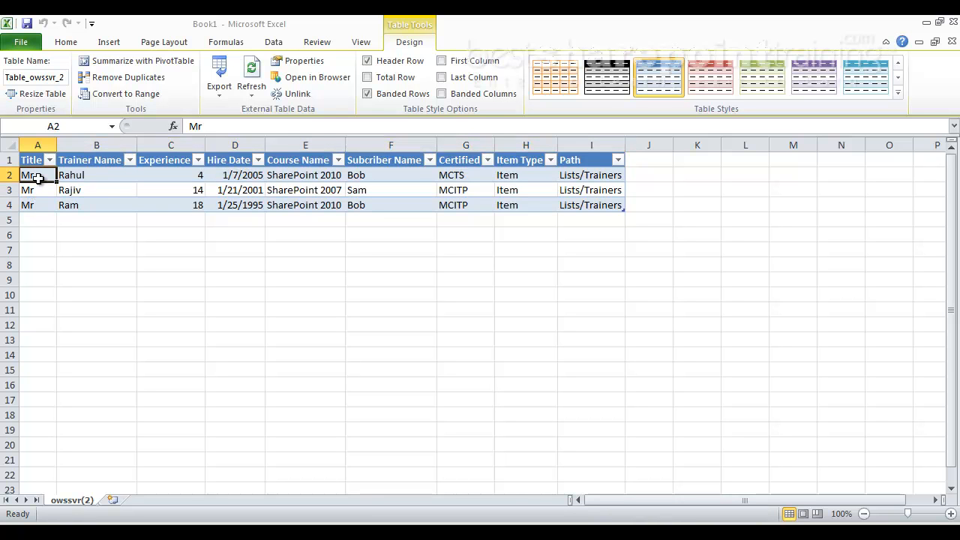
pyautogui.click(44, 207)
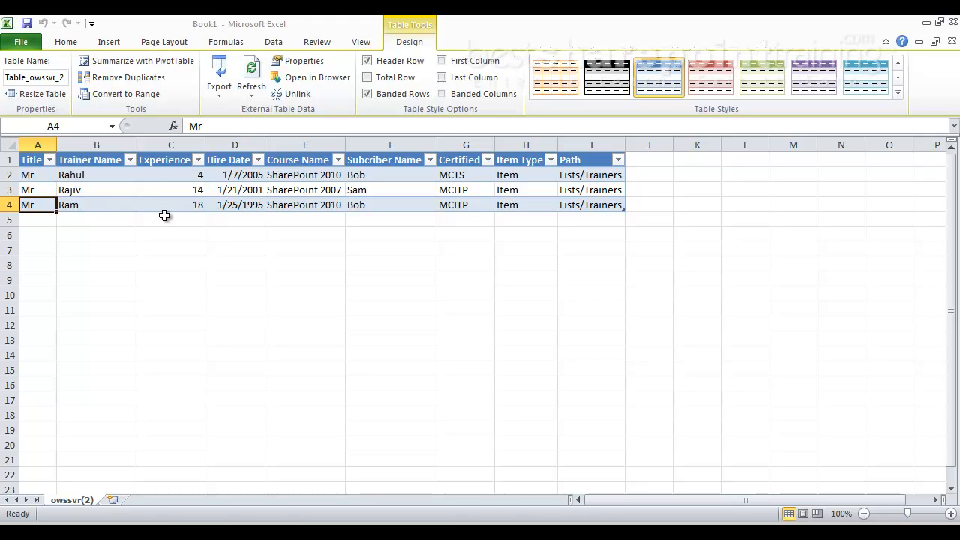
pyautogui.click(579, 176)
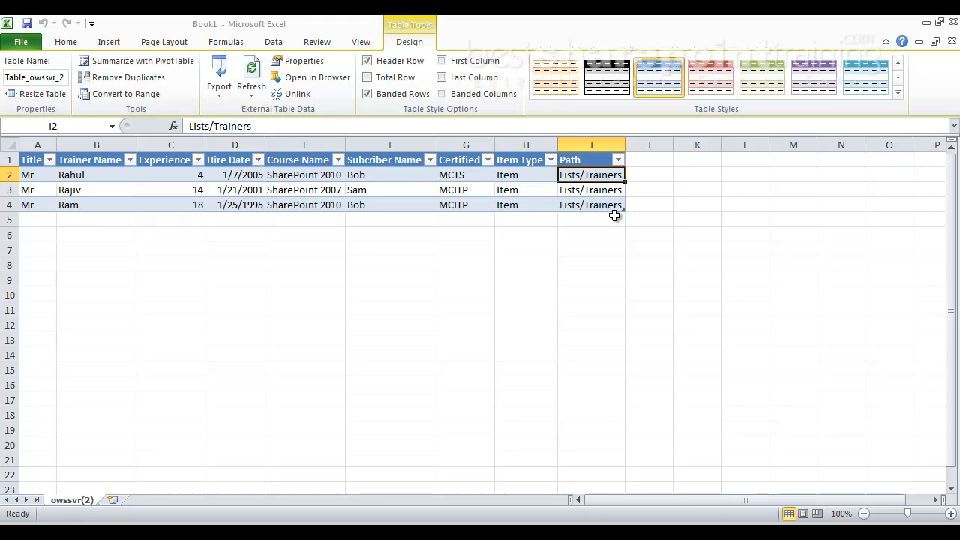
pyautogui.click(954, 22)
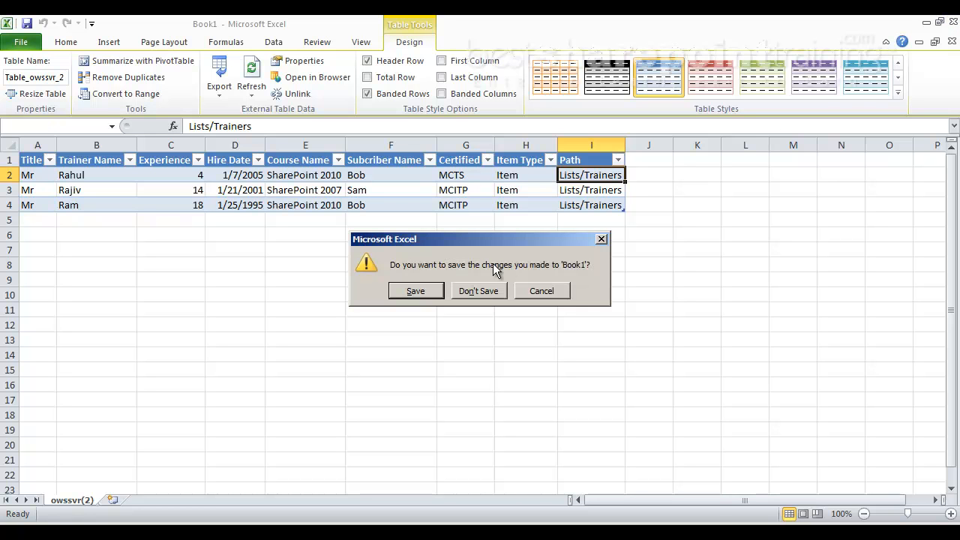
pyautogui.click(482, 292)
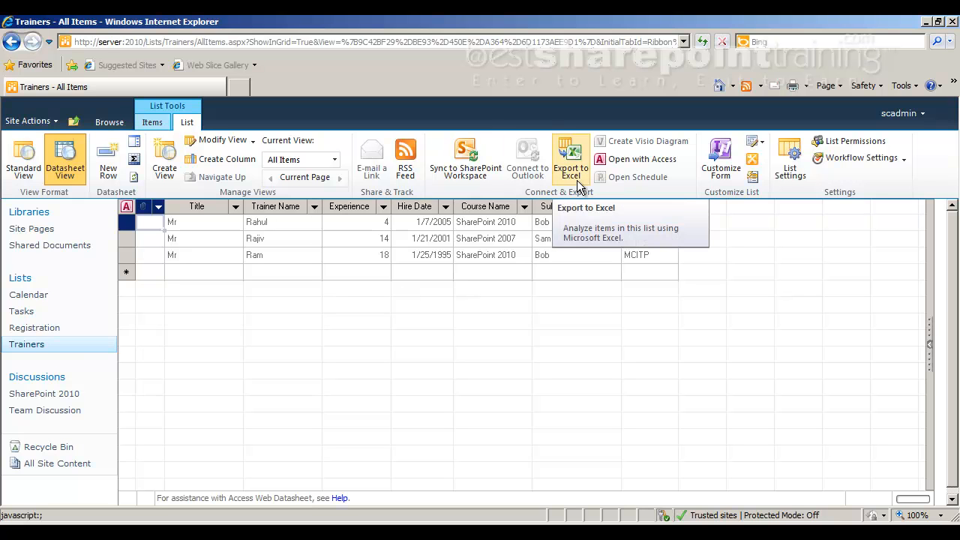
# Switch to Adobe Reader, read the notes on sorting and filtering list data, and return to Internet Explorer.
pyautogui.click(321, 522)
pyautogui.scroll(-3, 317, 407)
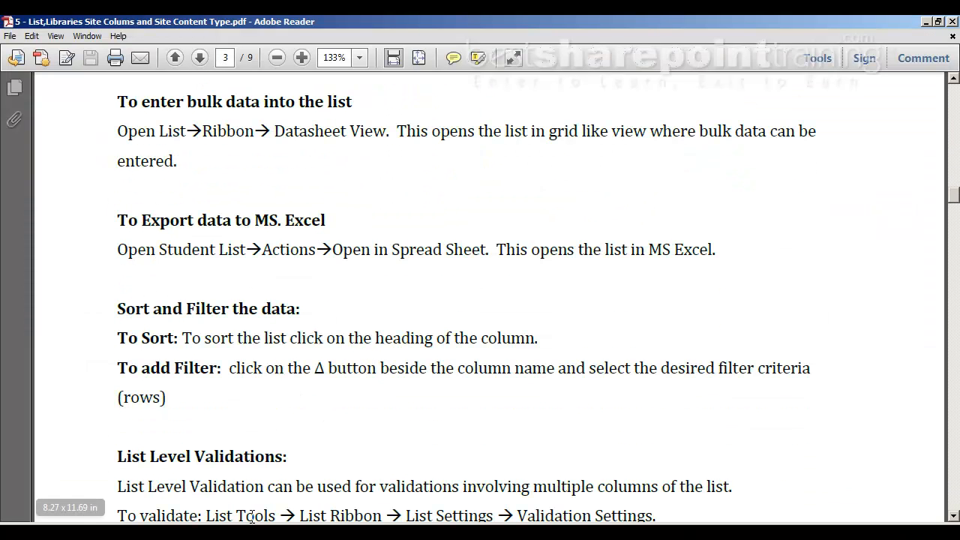
pyautogui.click(473, 527)
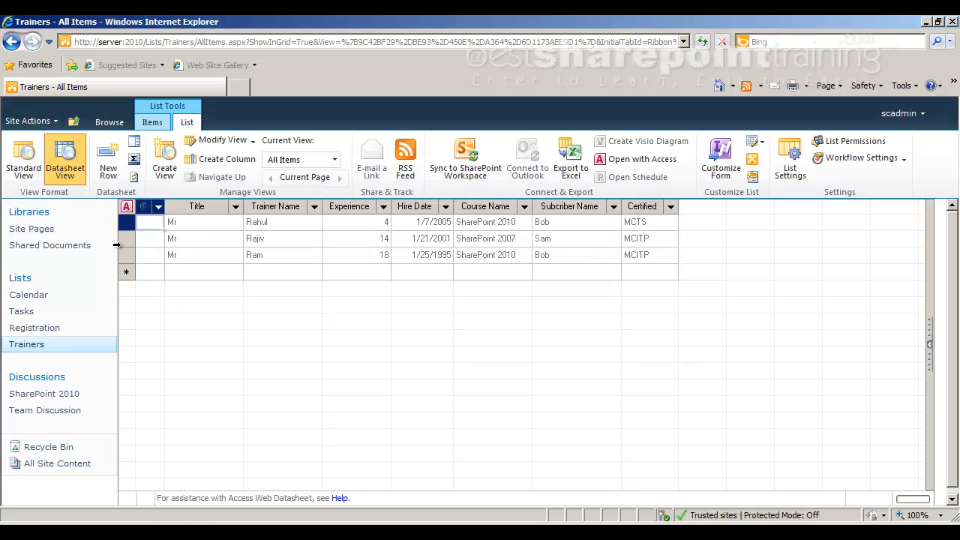
# Show the Trainers list in Standard View and sort it by Experience with the largest on top.
pyautogui.click(25, 164)
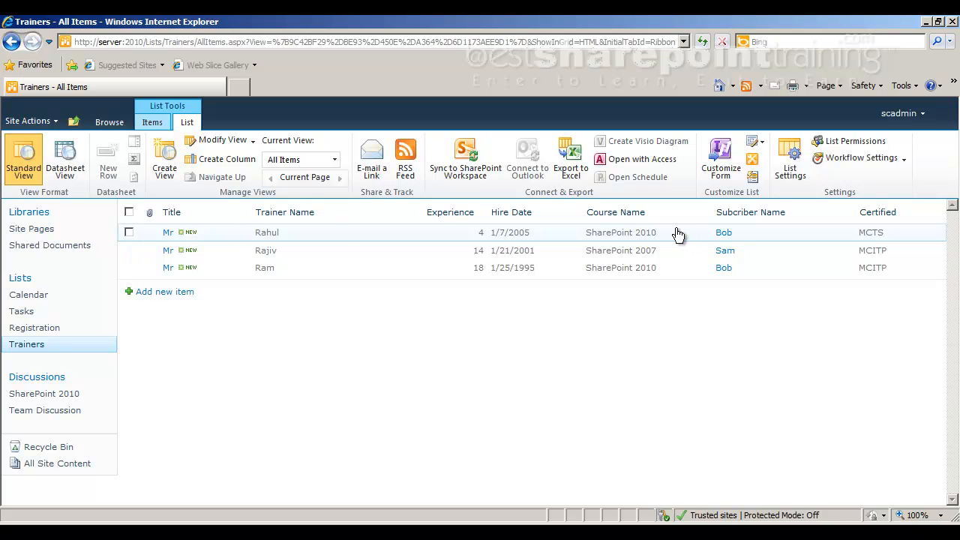
pyautogui.click(483, 215)
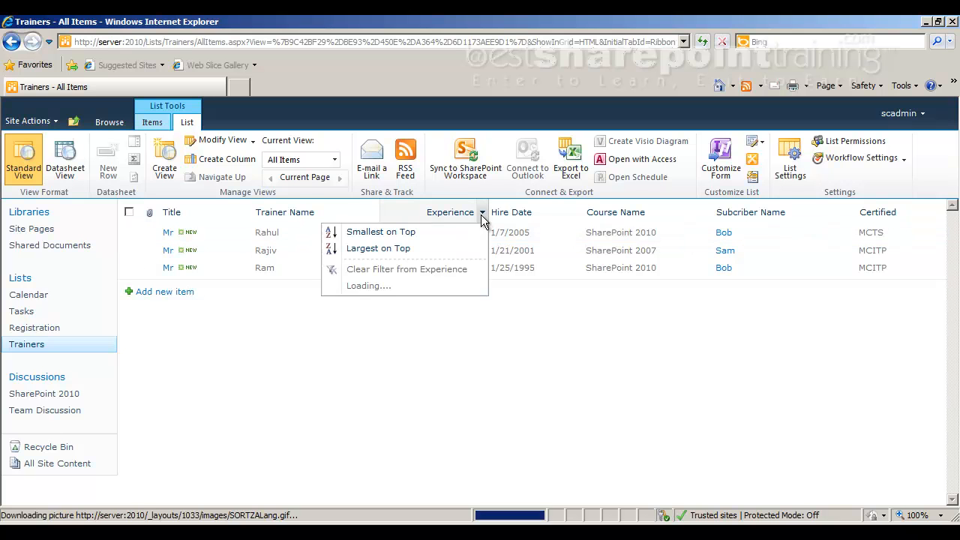
pyautogui.click(409, 251)
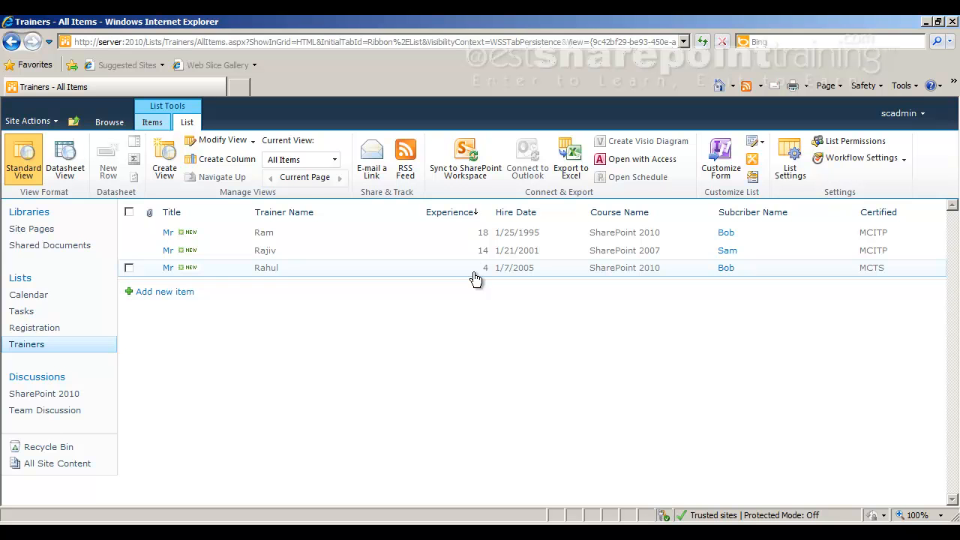
# Filter the Trainers list by Course Name to SharePoint 2010, and clear that filter again.
pyautogui.click(710, 213)
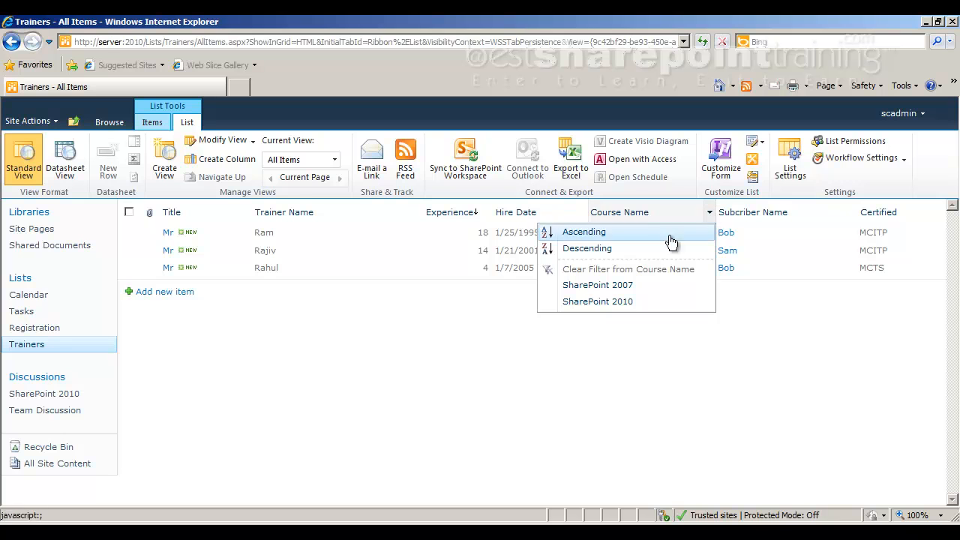
pyautogui.click(606, 303)
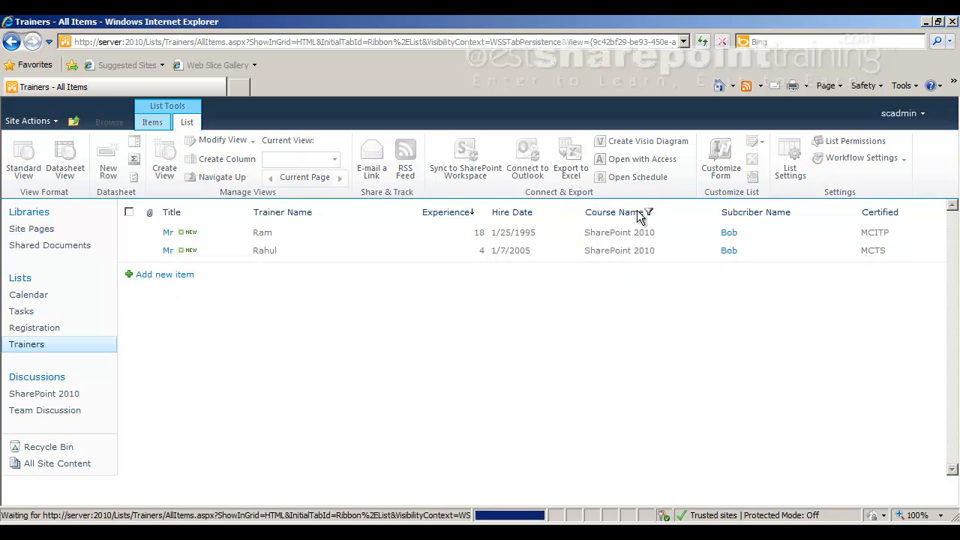
pyautogui.click(712, 213)
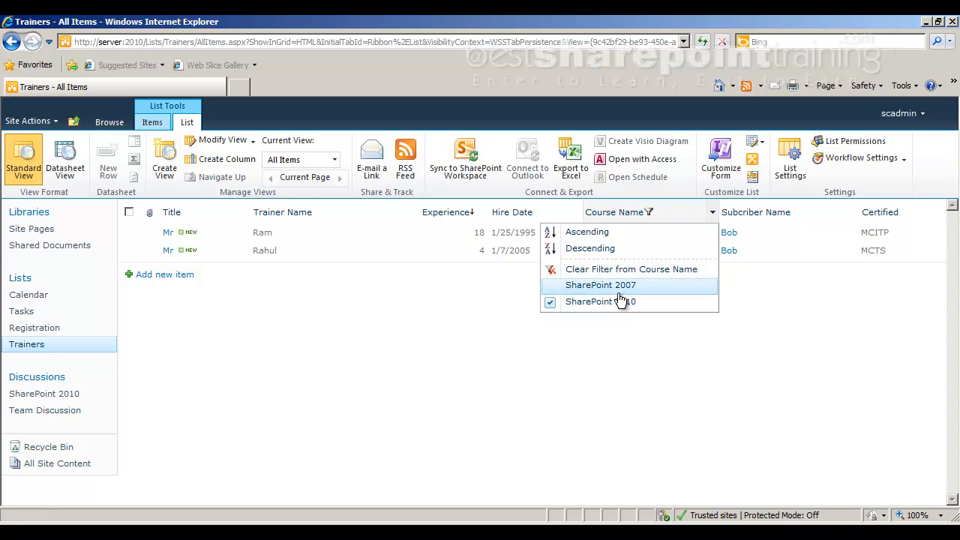
pyautogui.click(567, 269)
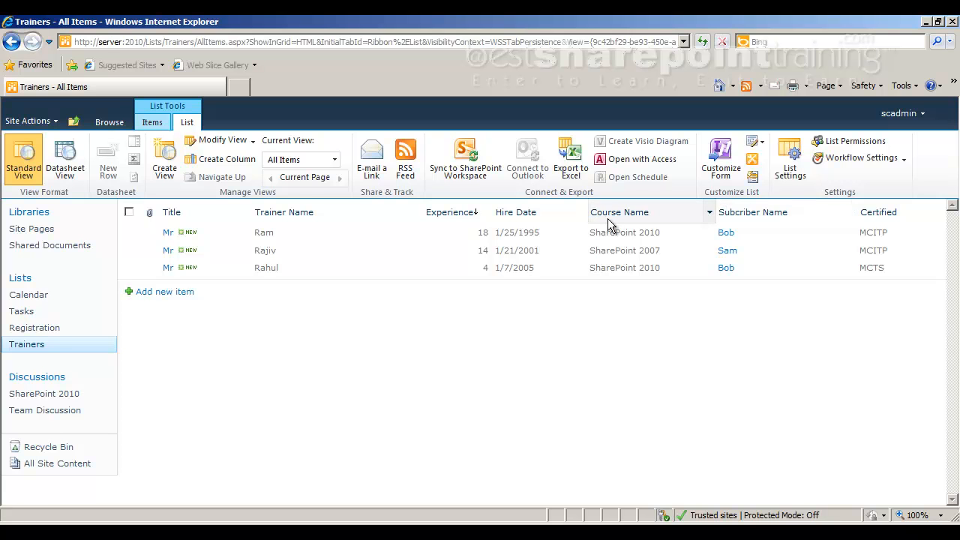
# Switch to Adobe Reader, read the notes on List Level Validations, and return to Internet Explorer.
pyautogui.hotkey('alt', 'Tab')
pyautogui.scroll(-4, 328, 424)
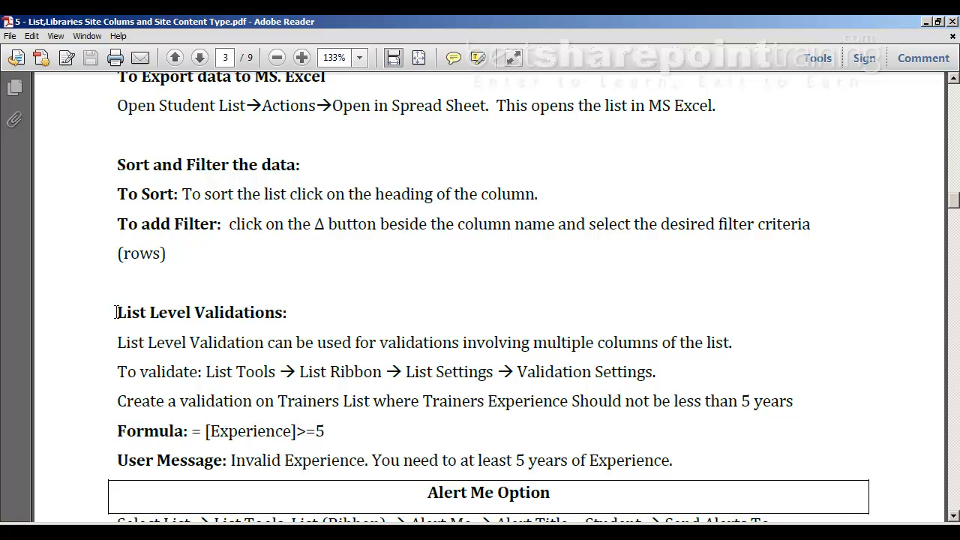
pyautogui.moveTo(117, 312); pyautogui.dragTo(276, 315)
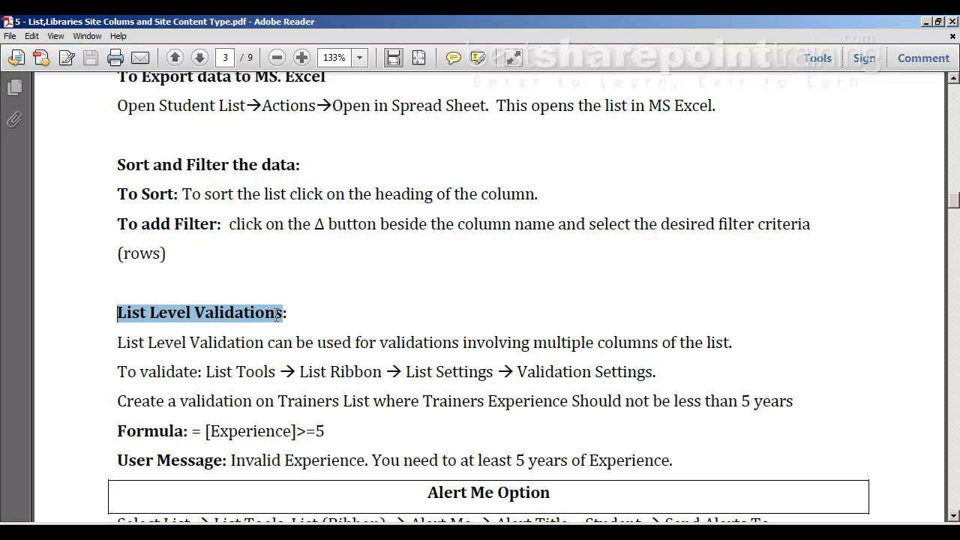
pyautogui.click(305, 308)
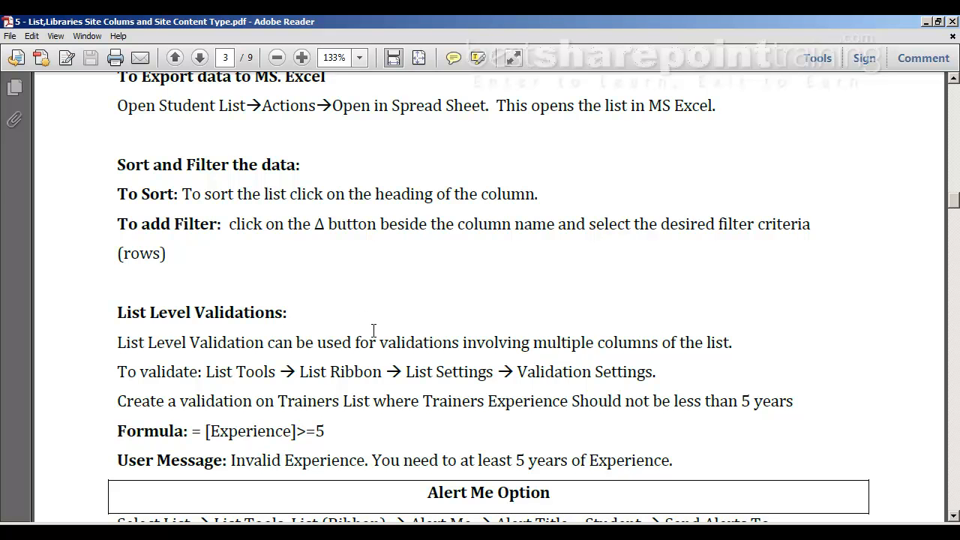
pyautogui.hotkey('alt', 'Tab')
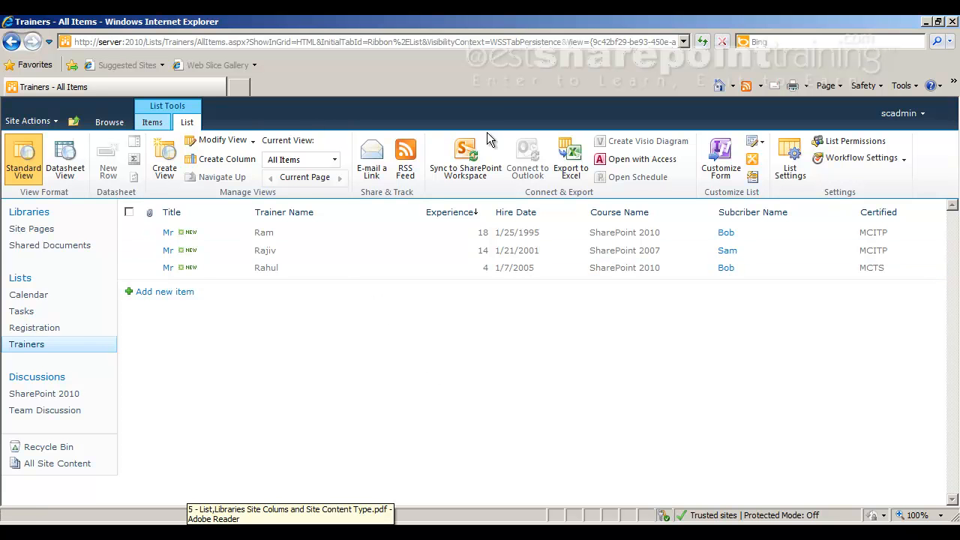
# Open the validation settings from the Trainers list's general settings.
pyautogui.click(790, 159)
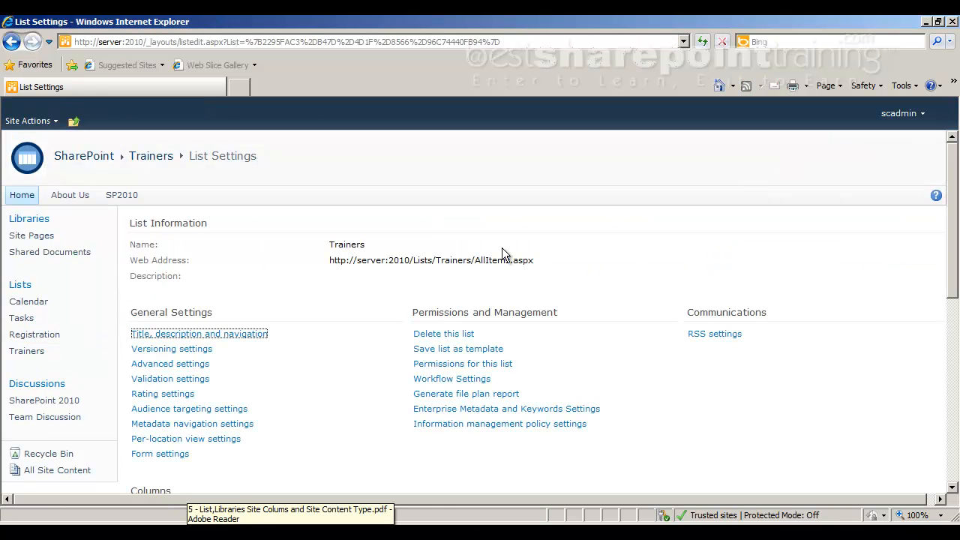
pyautogui.scroll(-5, 256, 369)
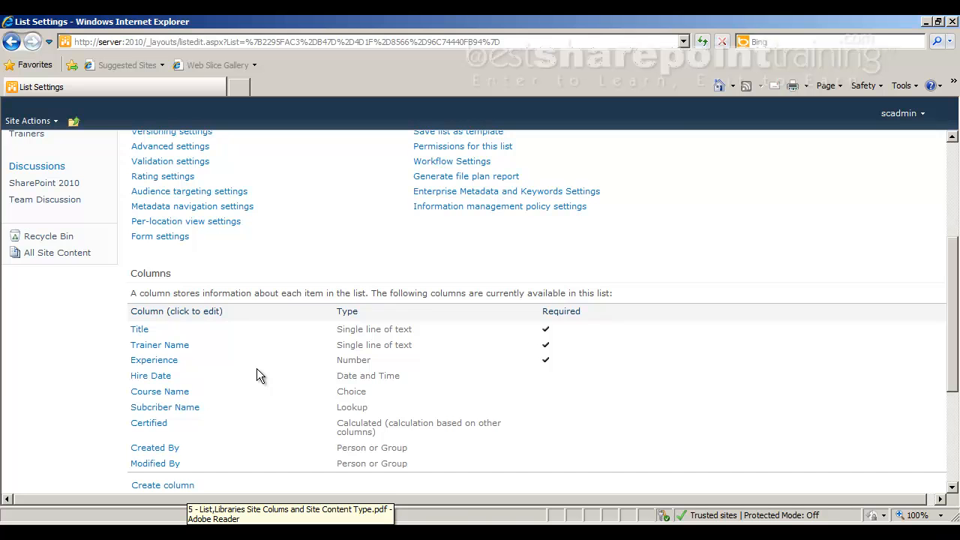
pyautogui.scroll(3, 257, 368)
pyautogui.moveTo(132, 204); pyautogui.dragTo(225, 206)
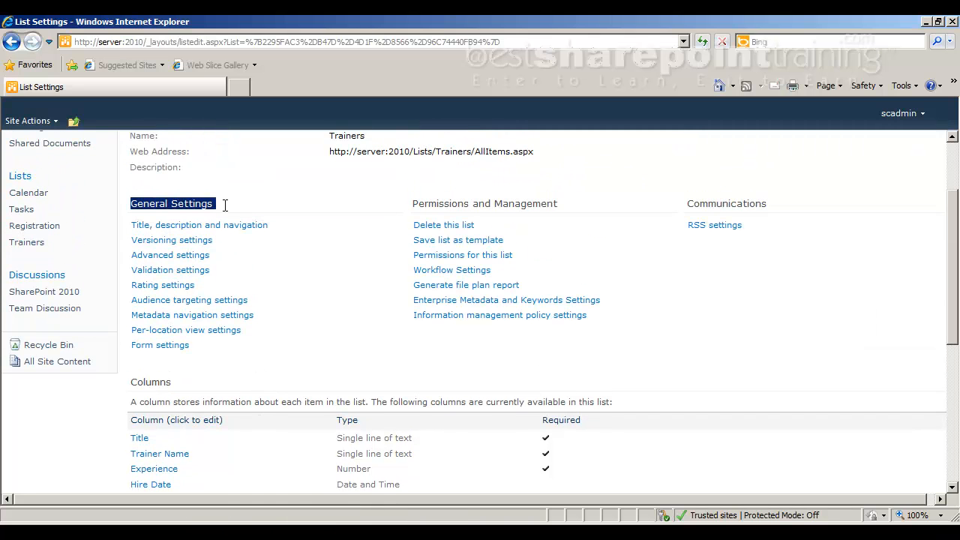
pyautogui.click(173, 272)
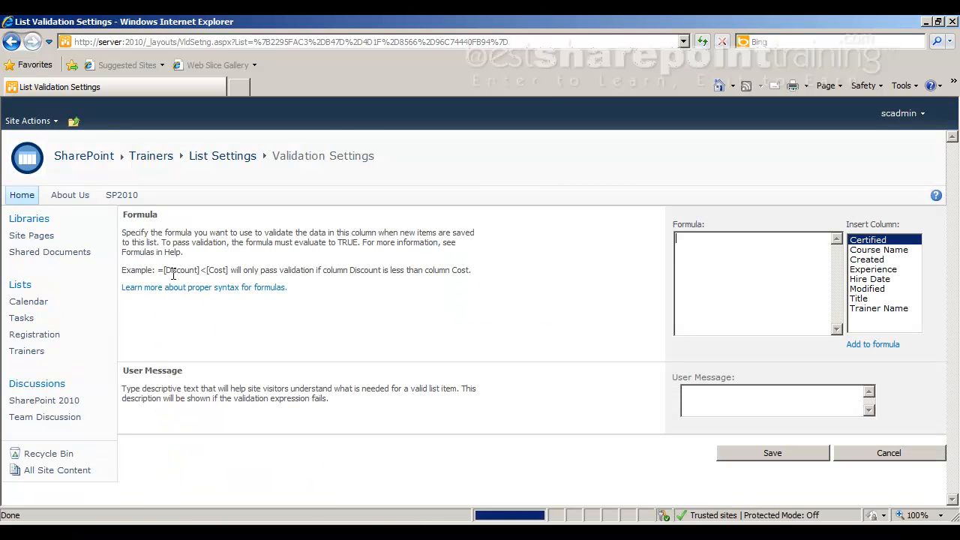
# Enter the list validation formula =[Experience]>=5, inserting the Experience column from the available columns.
pyautogui.click(696, 308)
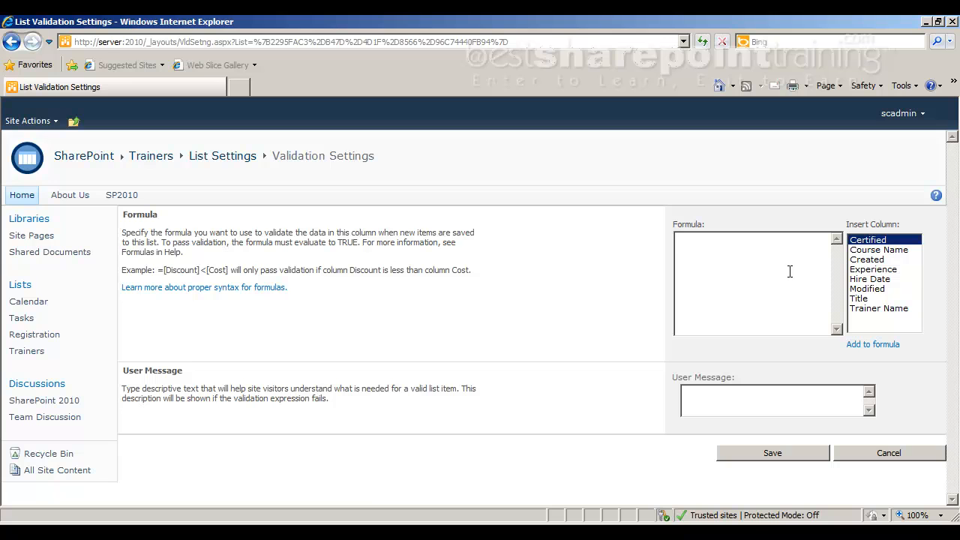
pyautogui.write('=')
pyautogui.doubleClick(887, 272)
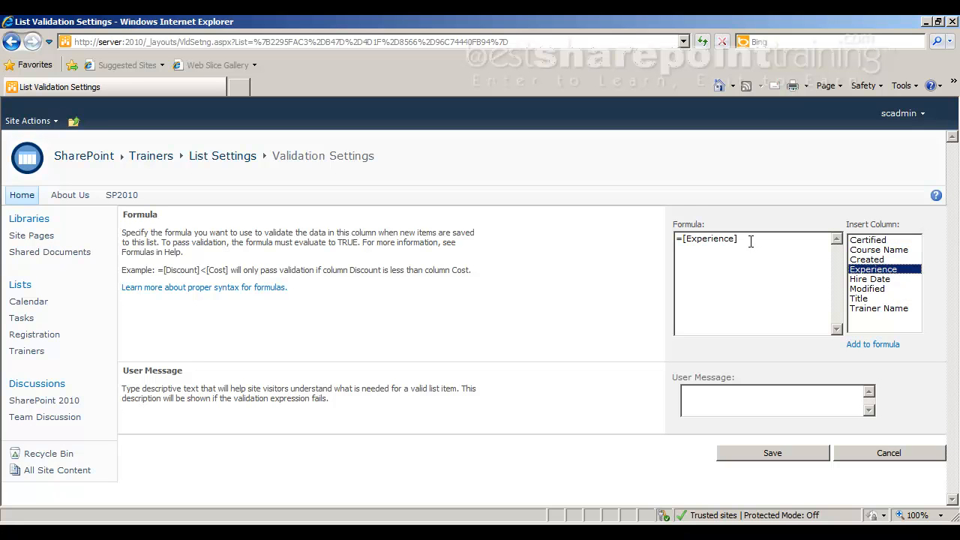
pyautogui.write('>')
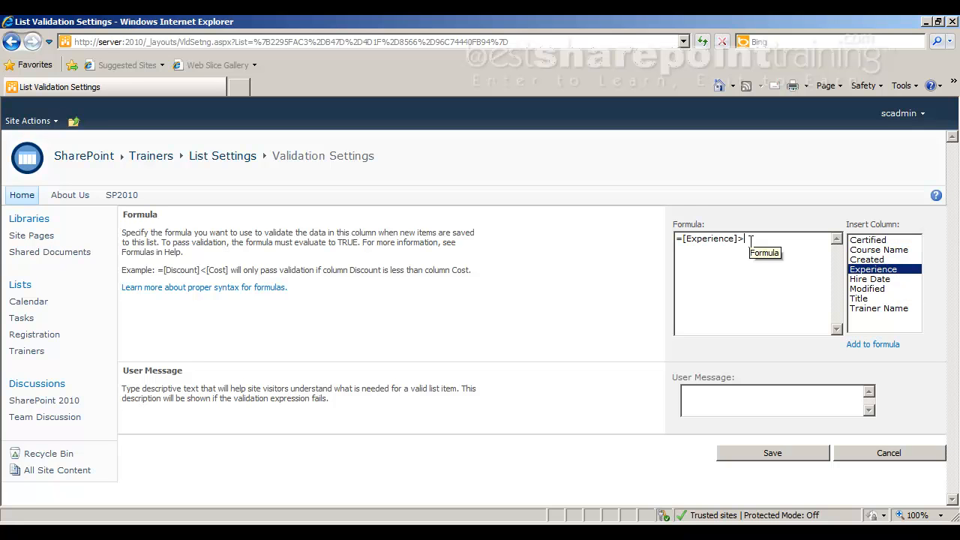
pyautogui.write('=0')
pyautogui.press('BackSpace')
pyautogui.write('5')
# Copy "Invalid Experience. You need to at least 5 years of Experience" from the Adobe Reader notes into the User Message and save the validation settings.
pyautogui.hotkey('alt', 'Tab')
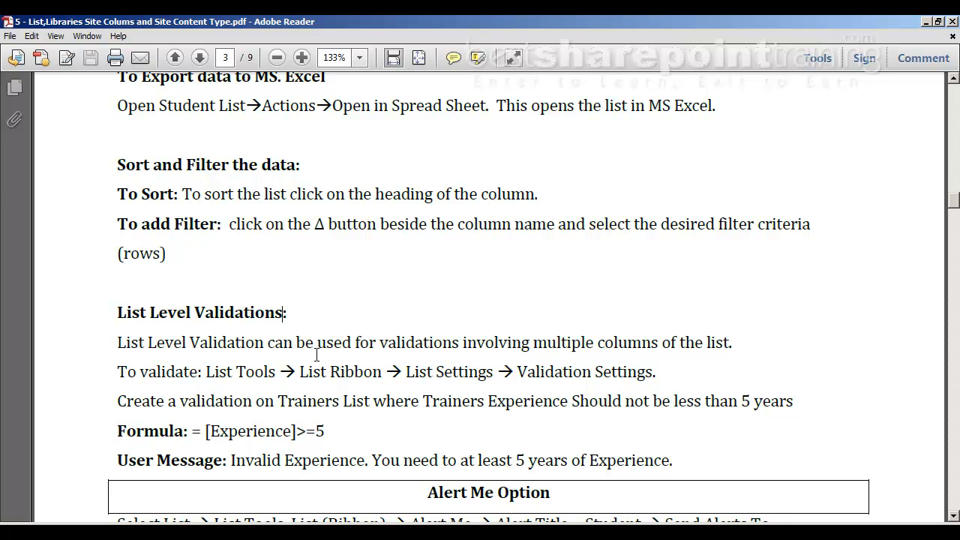
pyautogui.scroll(-1, 318, 350)
pyautogui.moveTo(231, 425); pyautogui.dragTo(665, 426)
pyautogui.hotkey('ctrl', 'c')
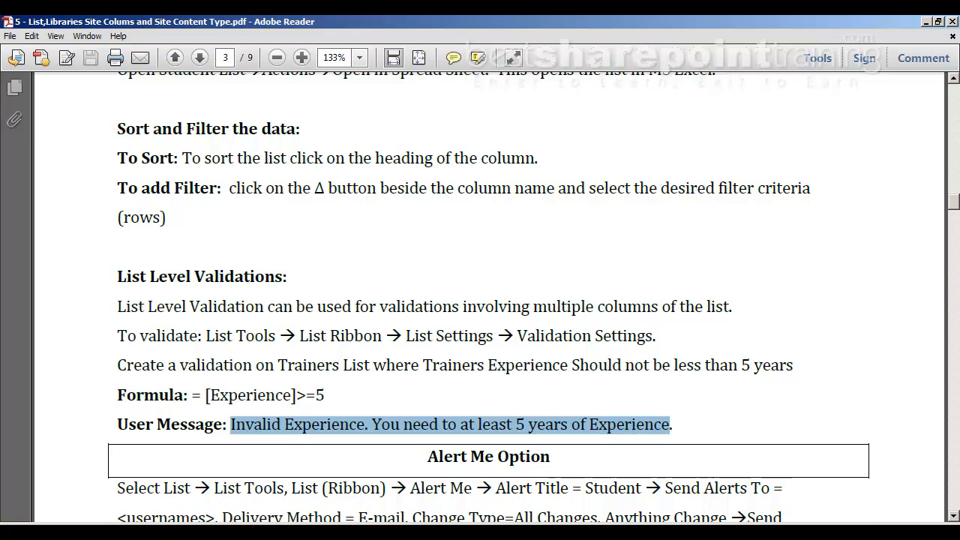
pyautogui.click(273, 523)
pyautogui.click(686, 395)
pyautogui.rightClick(696, 395)
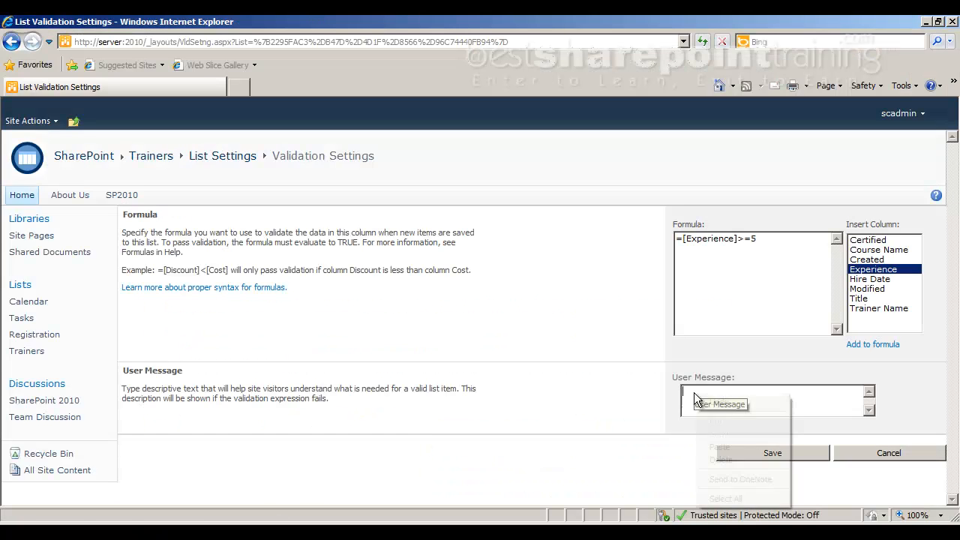
pyautogui.click(718, 447)
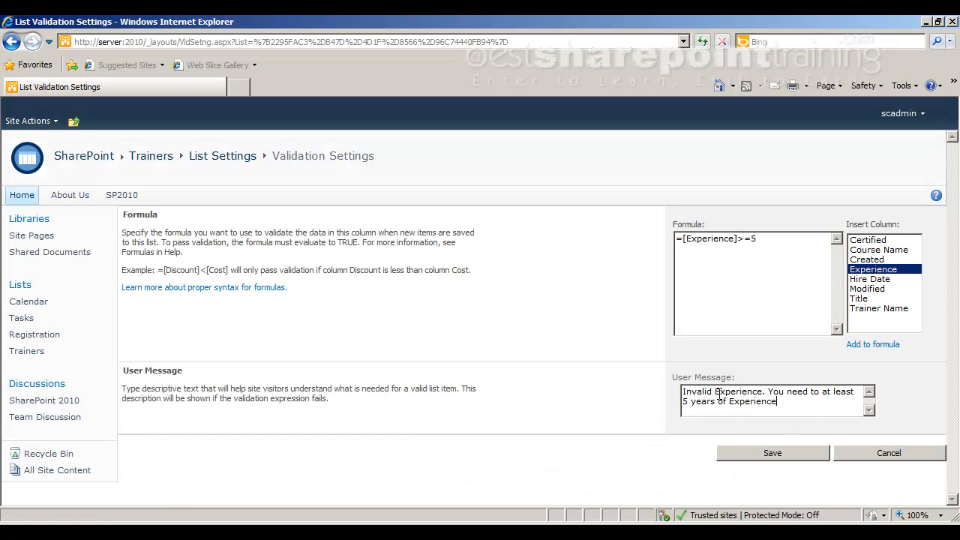
pyautogui.click(765, 452)
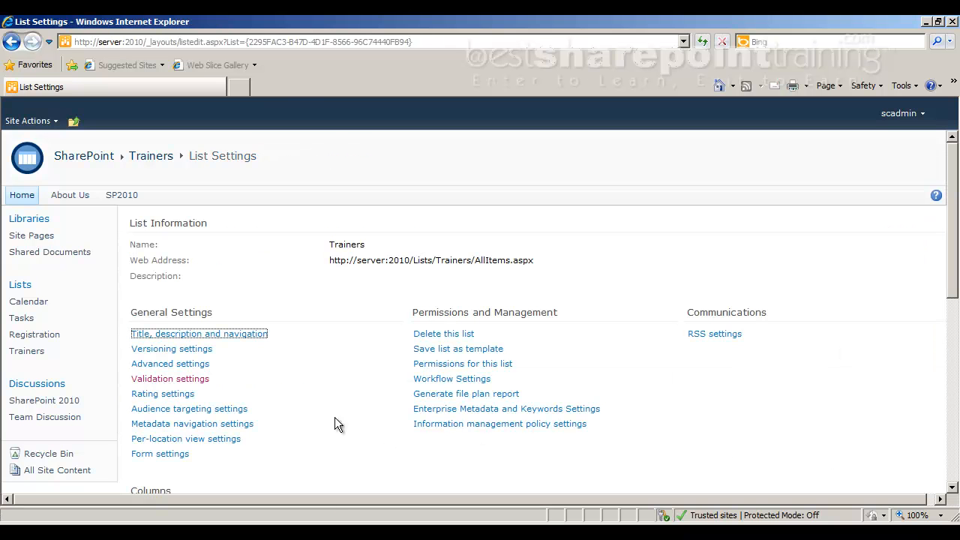
# Return to the Trainers list, open the item with 4 years of experience for editing, and try to save it without changes.
pyautogui.scroll(-1, 296, 385)
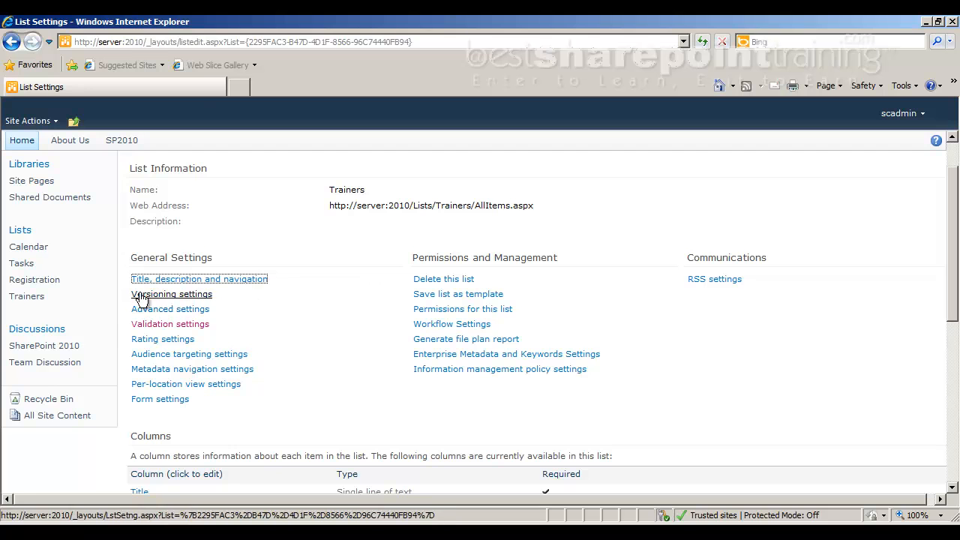
pyautogui.click(22, 298)
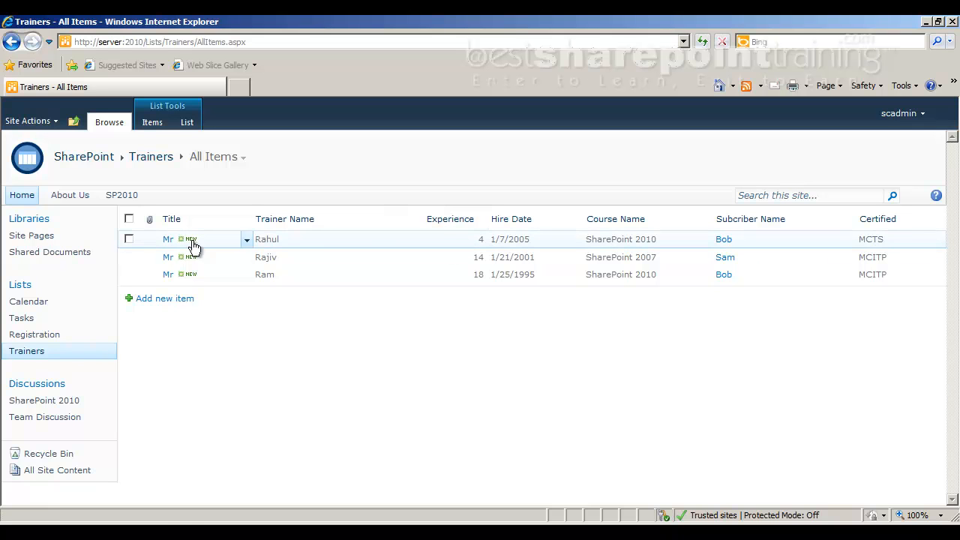
pyautogui.click(146, 244)
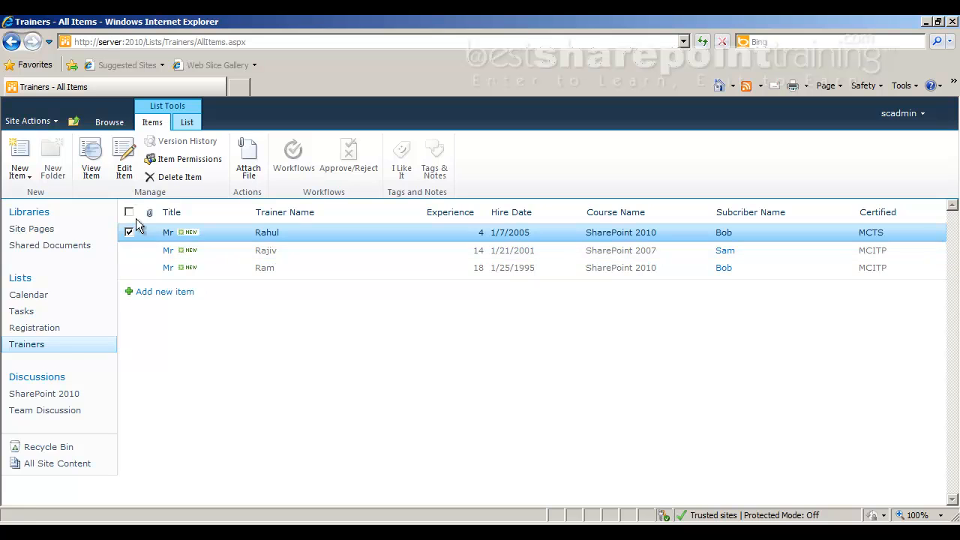
pyautogui.click(180, 177)
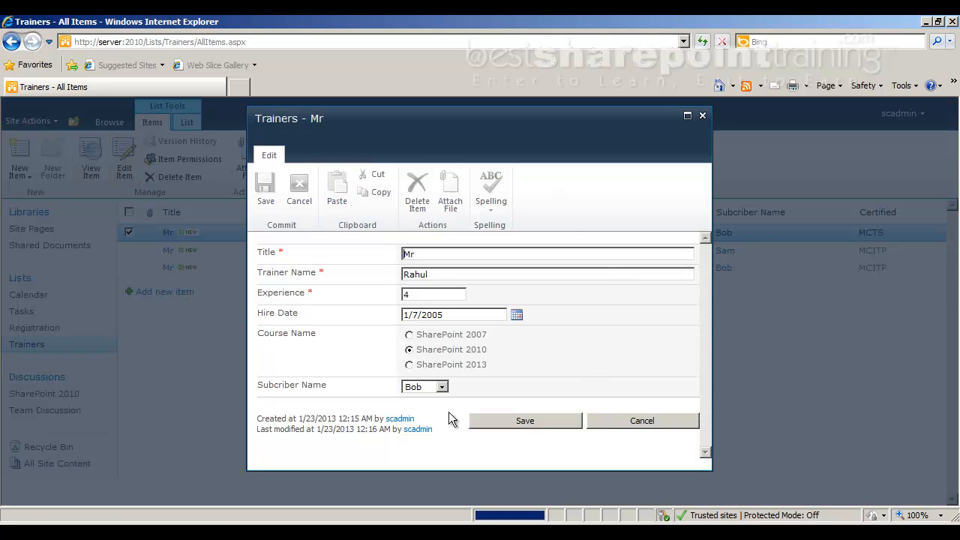
pyautogui.click(534, 424)
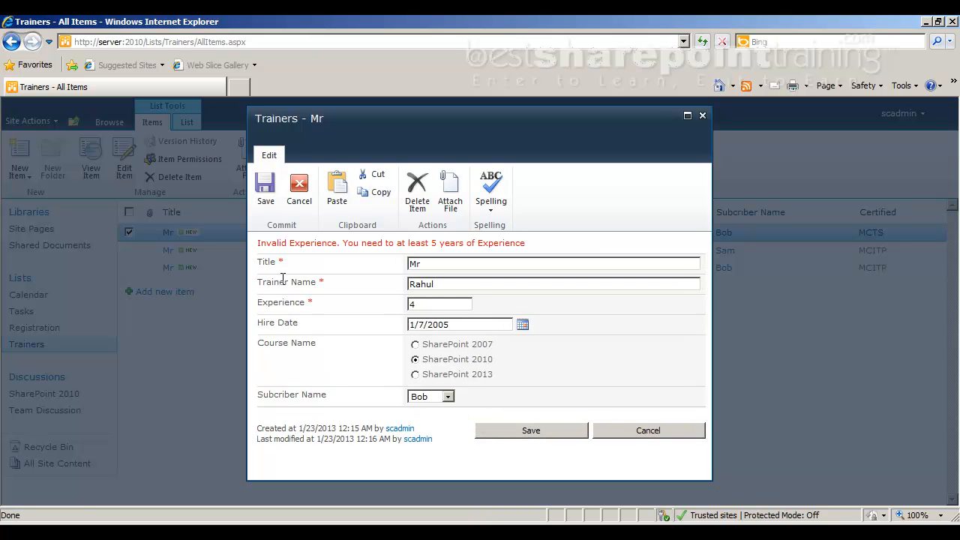
# Examine the validation message above the Title field in the trainer's edit form.
pyautogui.moveTo(259, 244); pyautogui.dragTo(565, 257)
pyautogui.click(573, 252)
pyautogui.moveTo(259, 243); pyautogui.dragTo(544, 252)
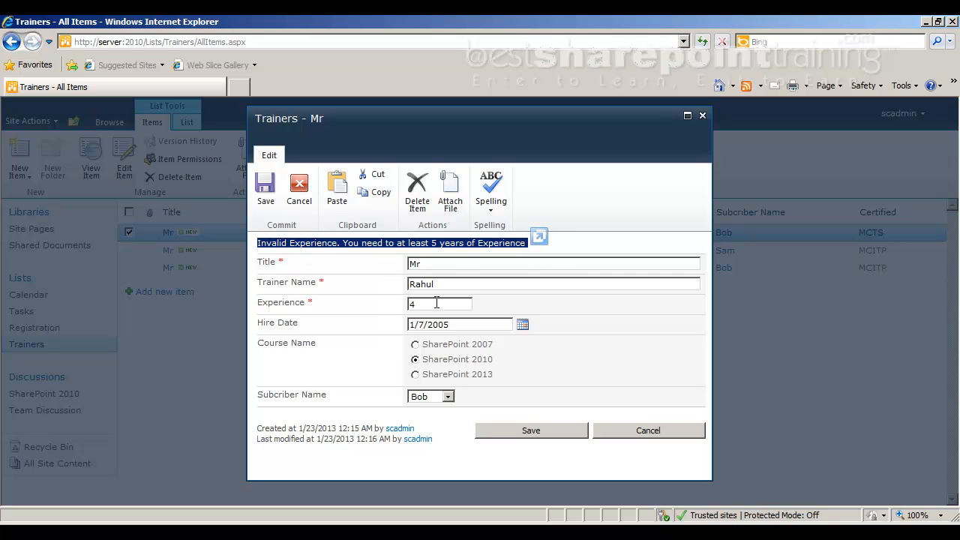
pyautogui.click(559, 256)
pyautogui.moveTo(532, 245); pyautogui.dragTo(257, 243)
pyautogui.click(265, 255)
pyautogui.tripleClick(263, 243)
pyautogui.click(534, 241)
pyautogui.moveTo(532, 240); pyautogui.dragTo(255, 244)
pyautogui.click(581, 240)
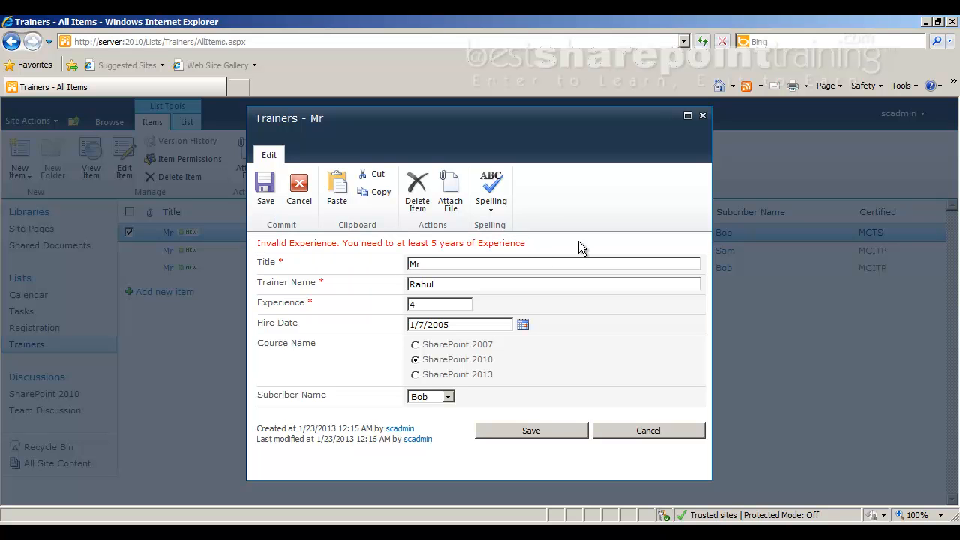
# Set the trainer's Experience to 5 and save the item.
pyautogui.doubleClick(412, 303)
pyautogui.write('5')
pyautogui.click(536, 434)
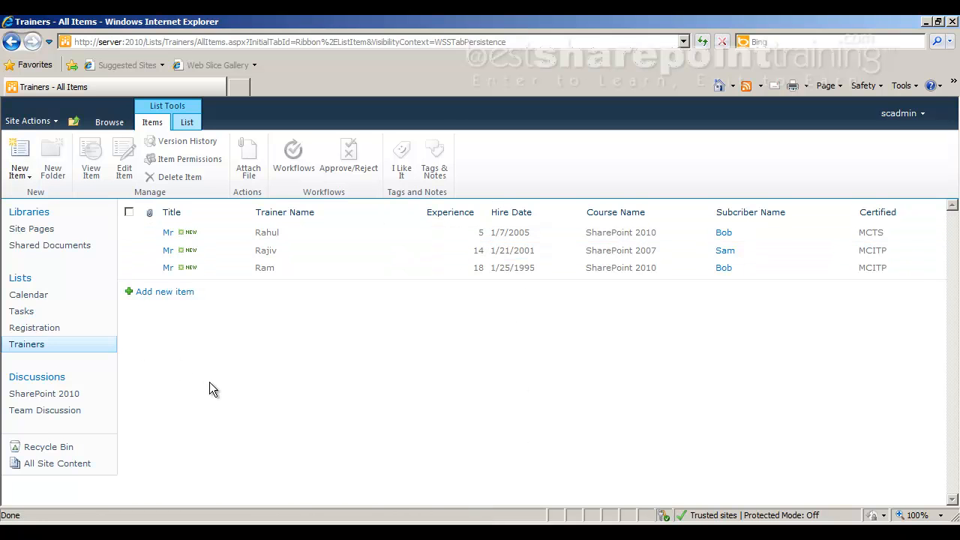
# Switch to Adobe Reader, read the notes on the Alert Me option, and return to Internet Explorer.
pyautogui.hotkey('alt', 'Tab')
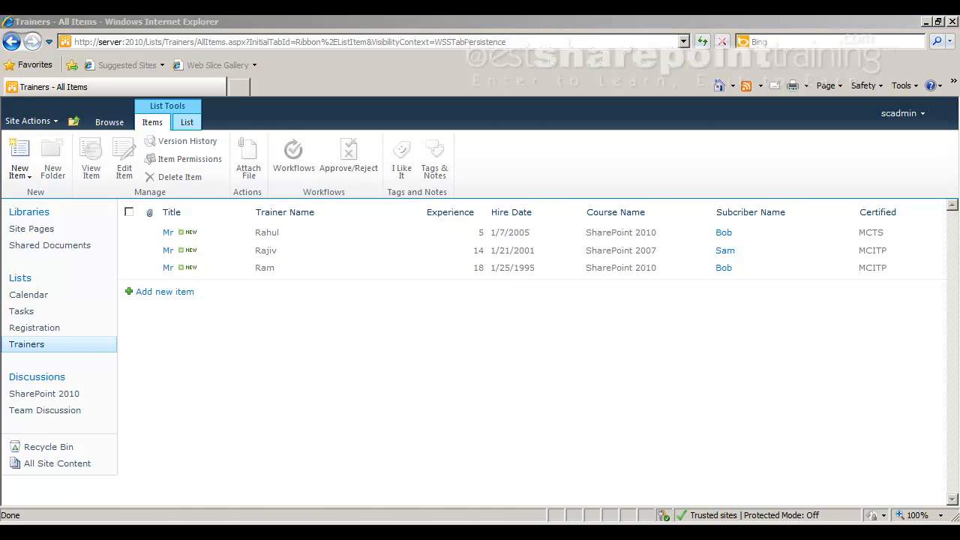
pyautogui.scroll(-3, 277, 370)
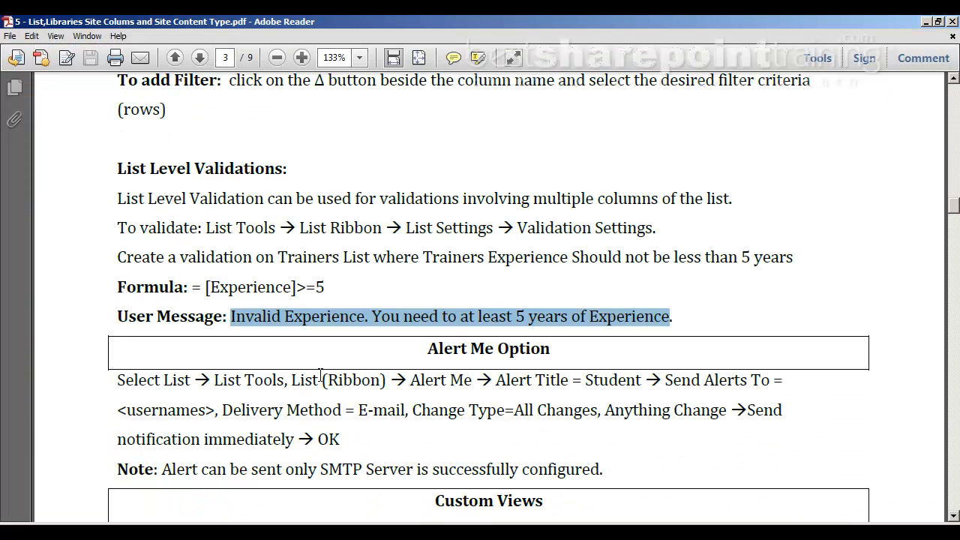
pyautogui.moveTo(426, 347); pyautogui.dragTo(558, 350)
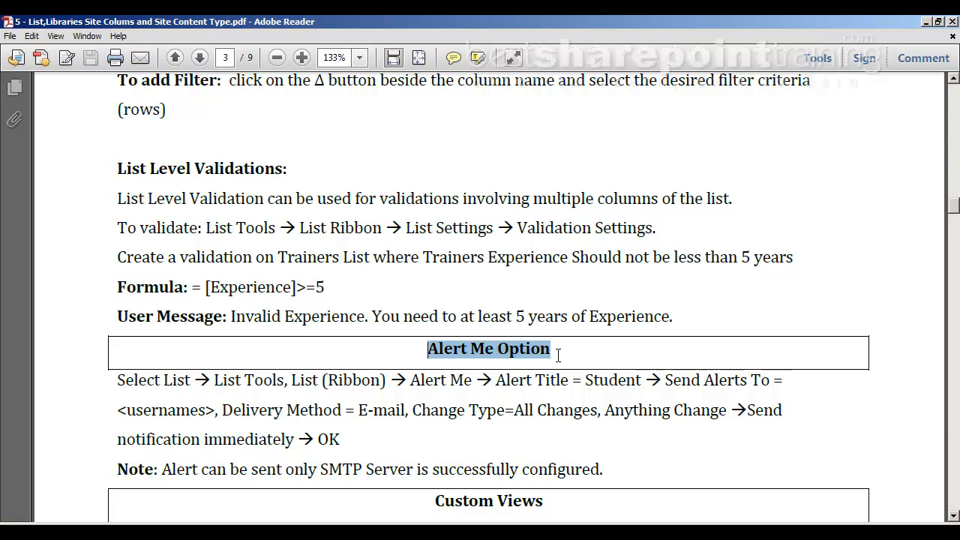
pyautogui.hotkey('alt', 'Tab')
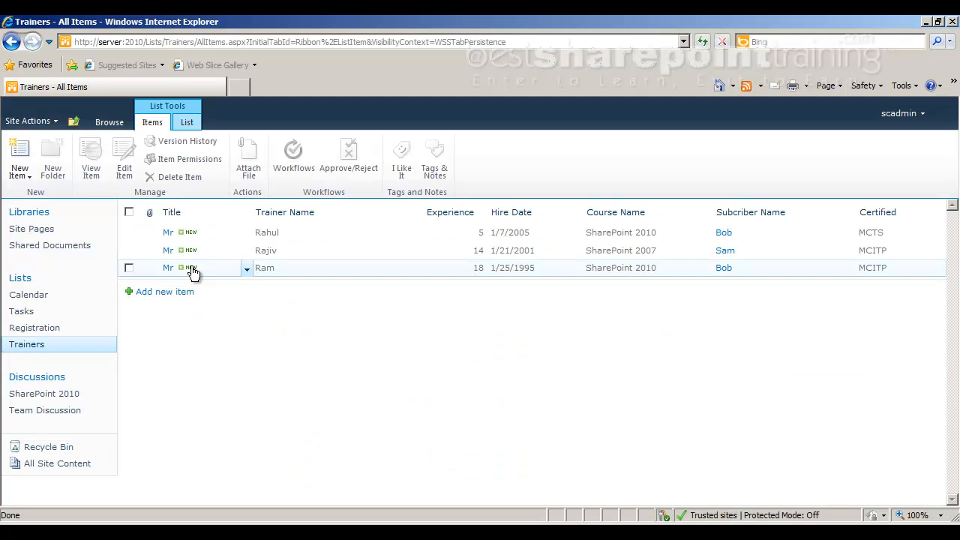
# View the Trainers item with 5 years of experience and start a new alert for it.
pyautogui.click(129, 268)
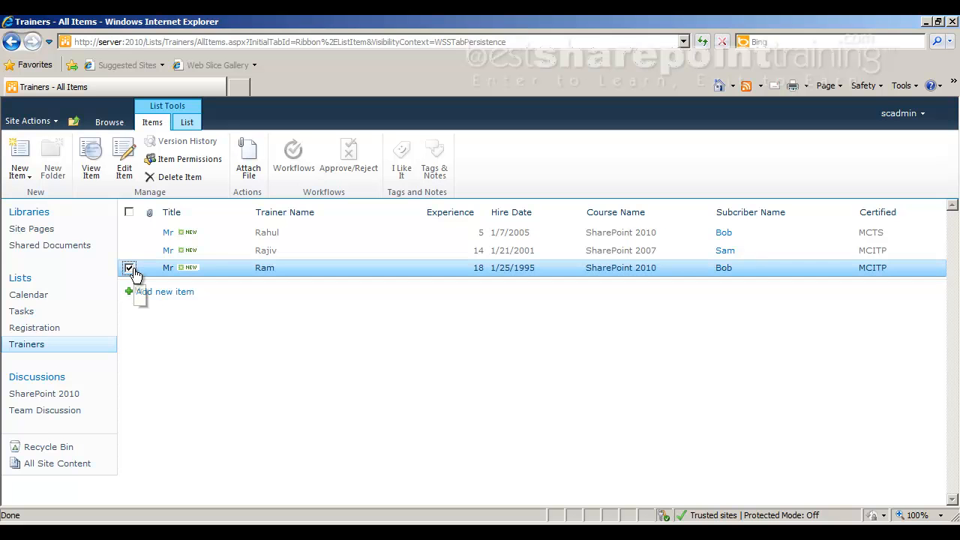
pyautogui.click(129, 269)
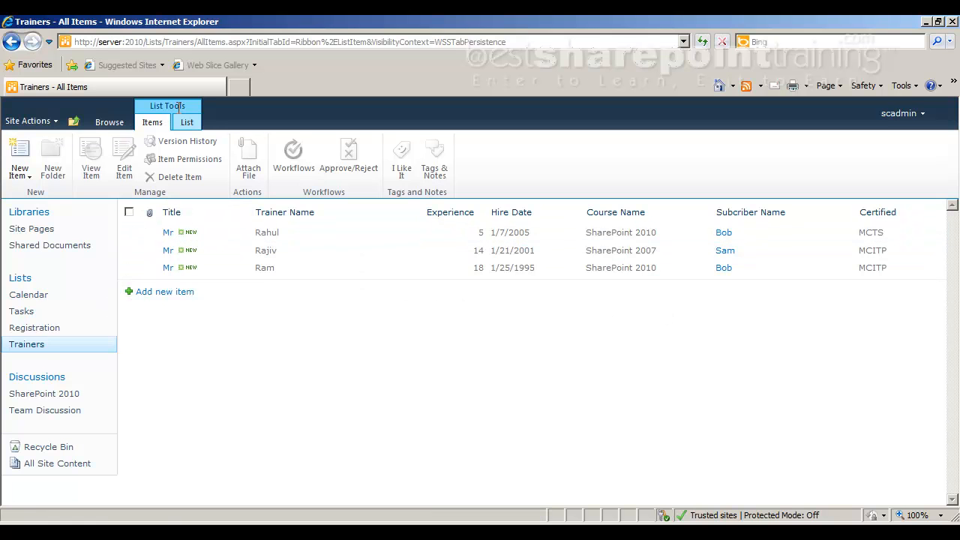
pyautogui.click(129, 233)
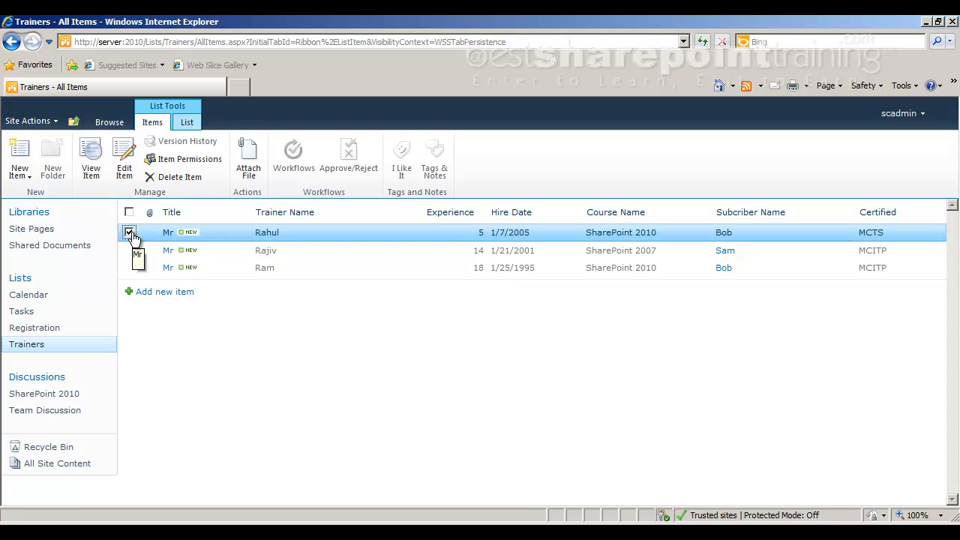
pyautogui.click(91, 161)
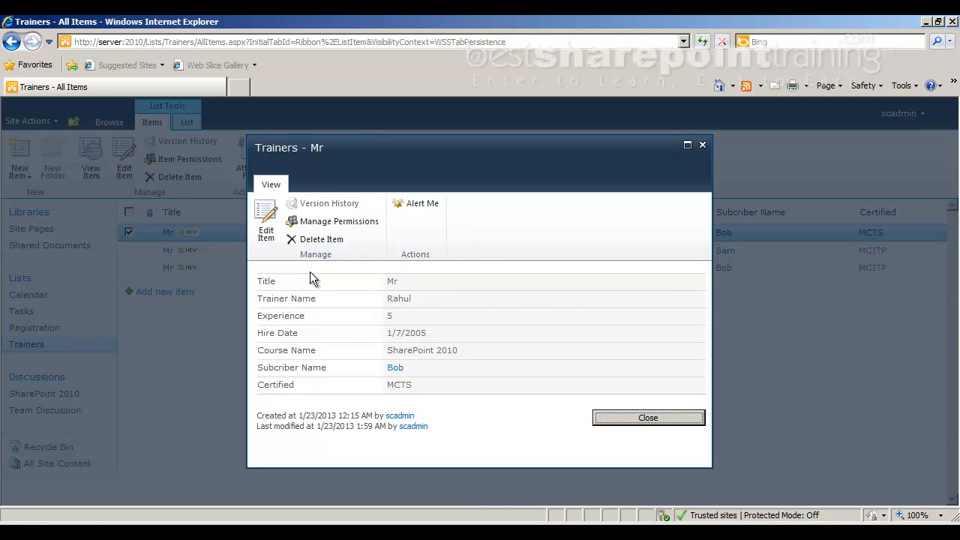
pyautogui.click(412, 204)
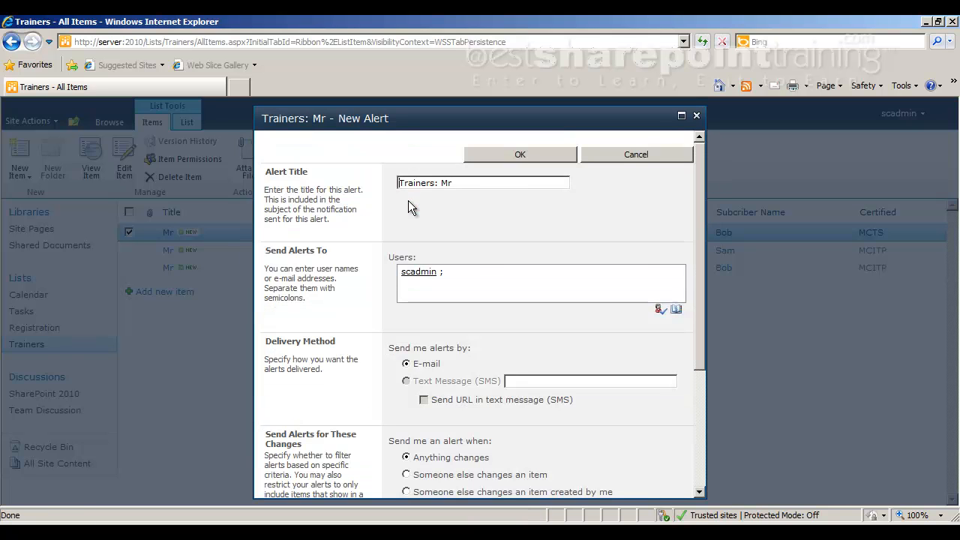
# Examine the new alert's recipients, delivery method, change types and notification frequency options.
pyautogui.click(459, 270)
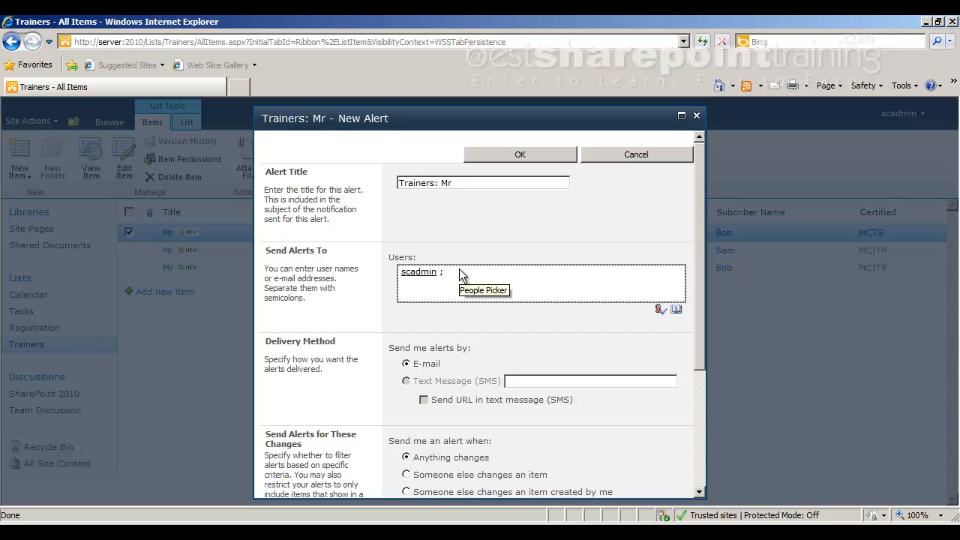
pyautogui.scroll(-1, 457, 275)
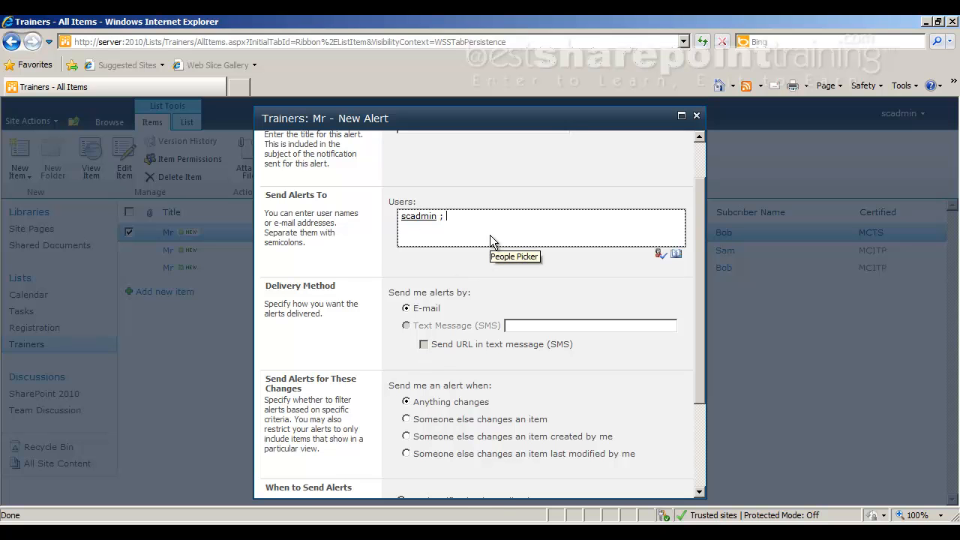
pyautogui.scroll(-3, 489, 239)
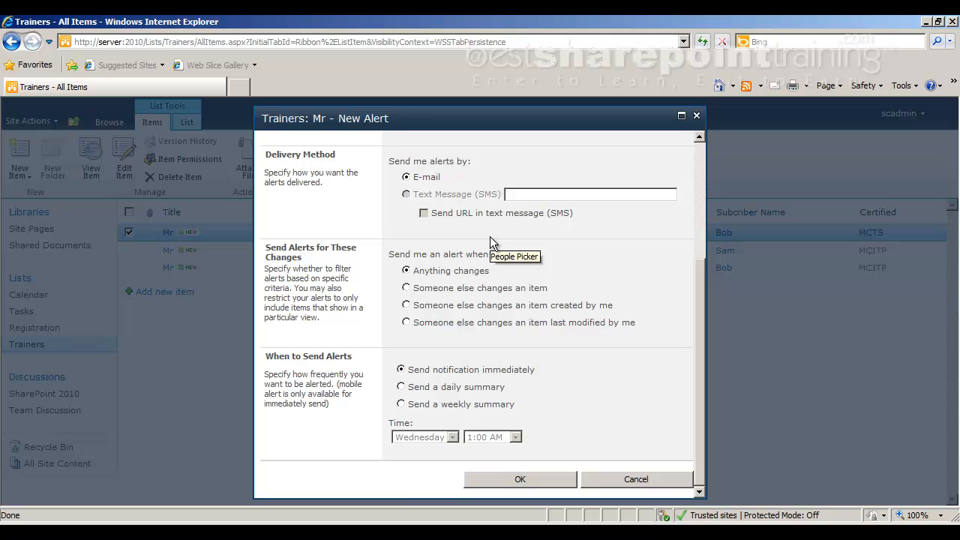
pyautogui.scroll(1, 490, 239)
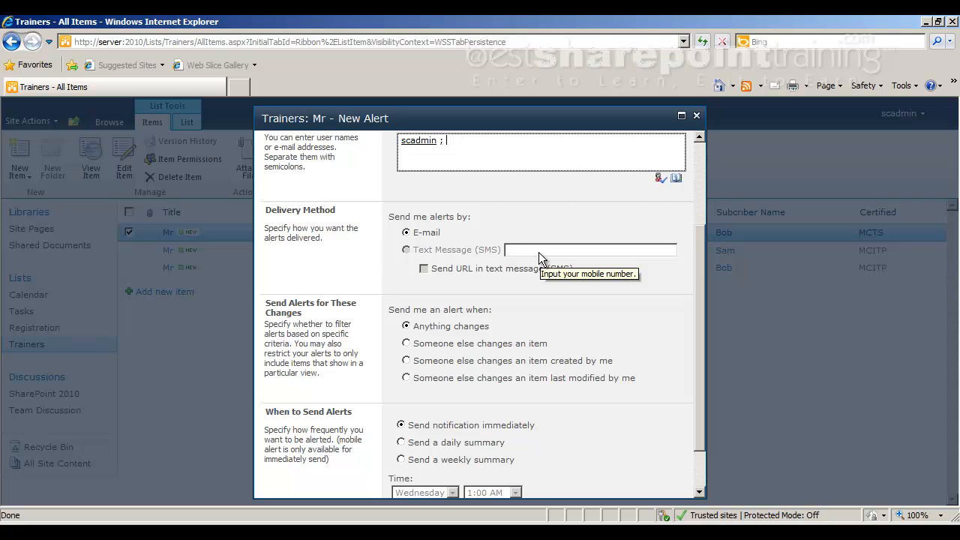
pyautogui.scroll(-2, 539, 252)
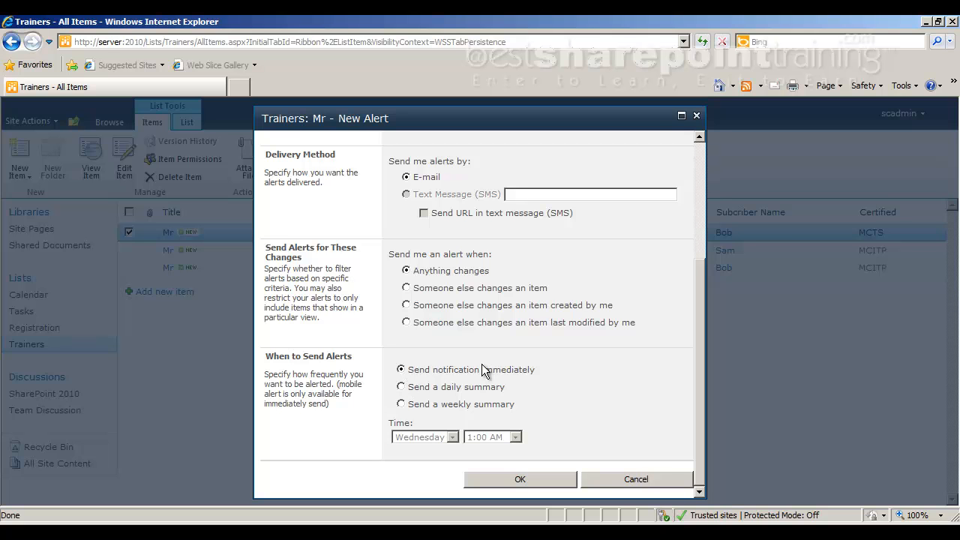
# Try the daily summary option, and set the alert to a weekly summary on Saturday at 5:00 PM.
pyautogui.click(403, 388)
pyautogui.click(516, 438)
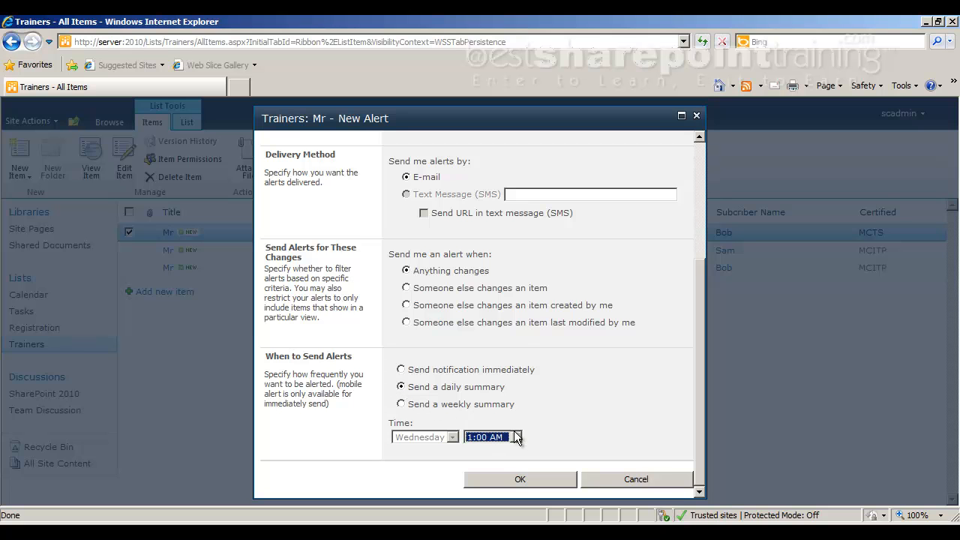
pyautogui.click(573, 416)
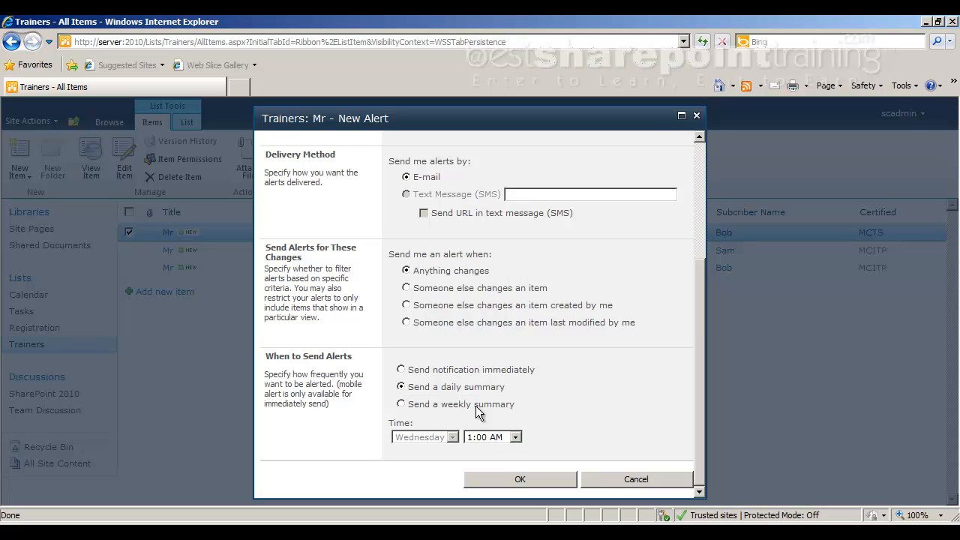
pyautogui.click(402, 405)
pyautogui.click(452, 437)
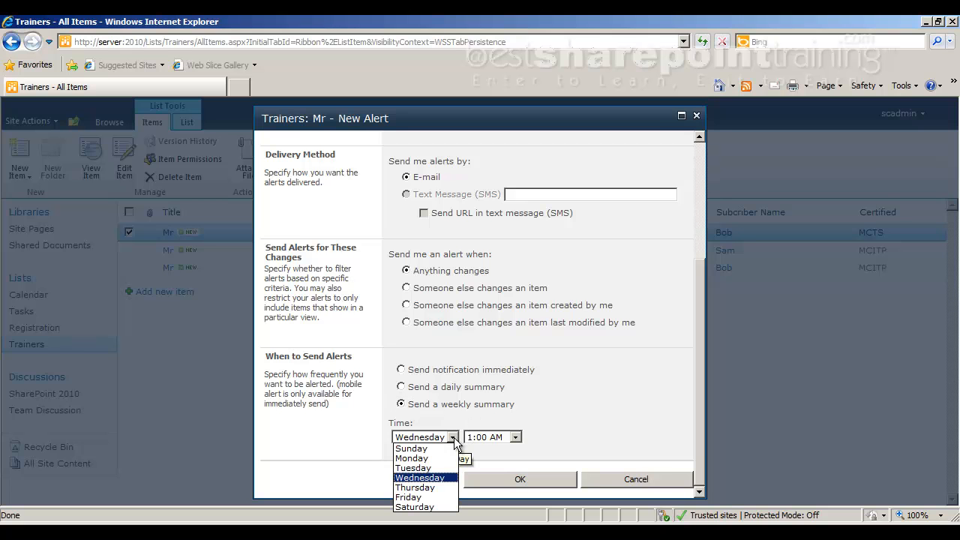
pyautogui.click(410, 507)
pyautogui.click(515, 437)
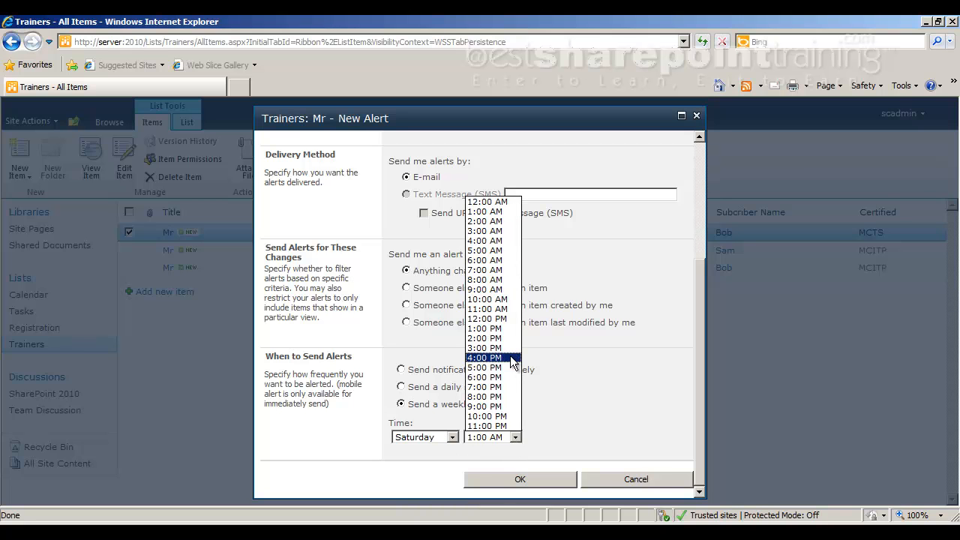
pyautogui.click(495, 373)
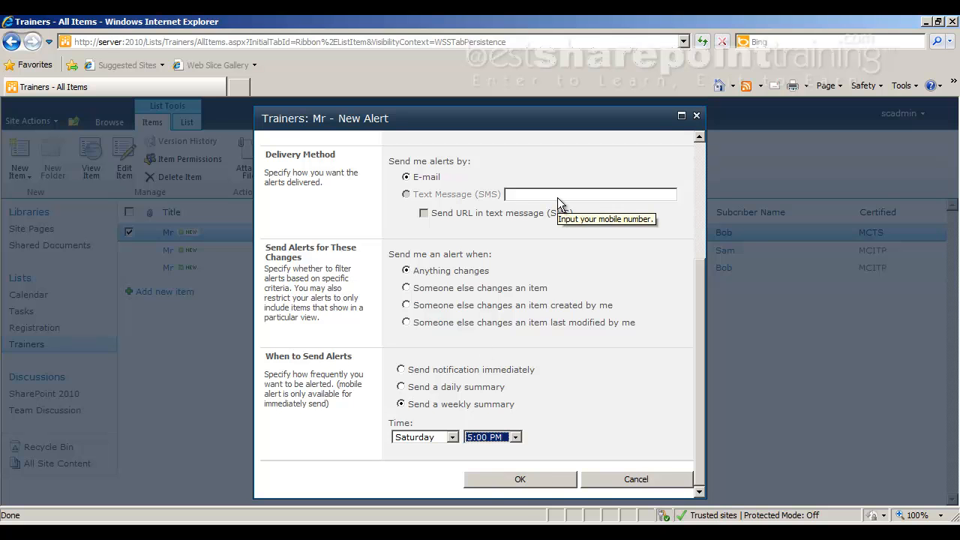
# Review the new alert's recipients and delivery settings, and cancel the alert.
pyautogui.scroll(3, 556, 197)
pyautogui.scroll(1, 556, 198)
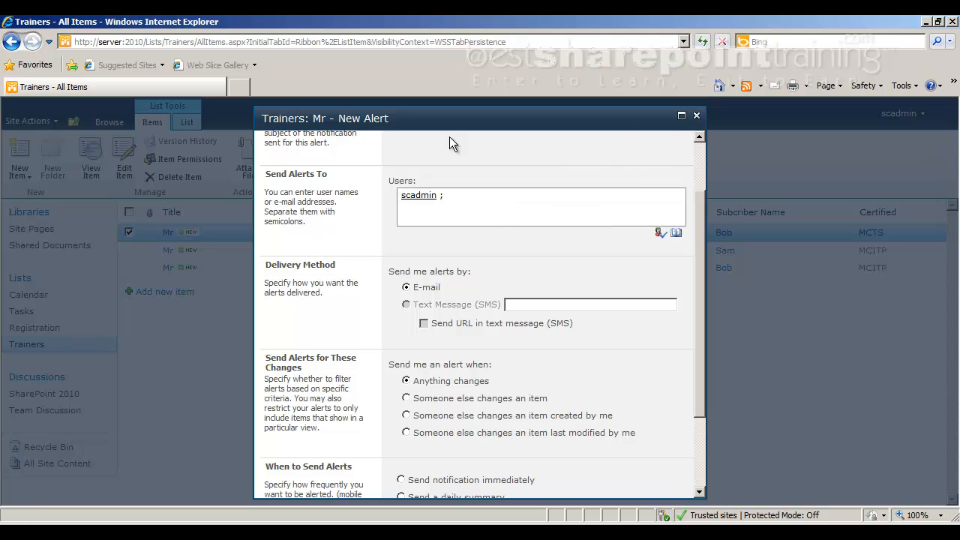
pyautogui.scroll(-3, 657, 273)
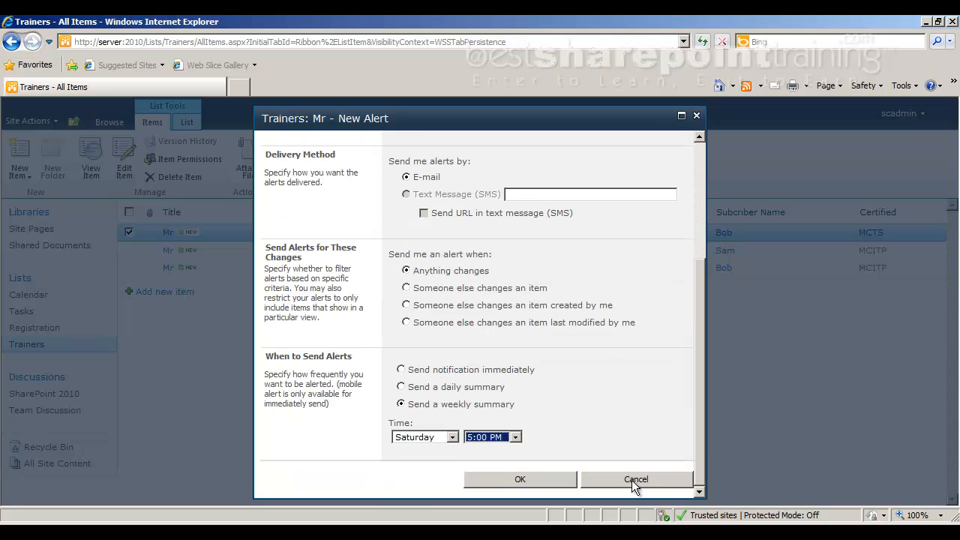
pyautogui.click(634, 480)
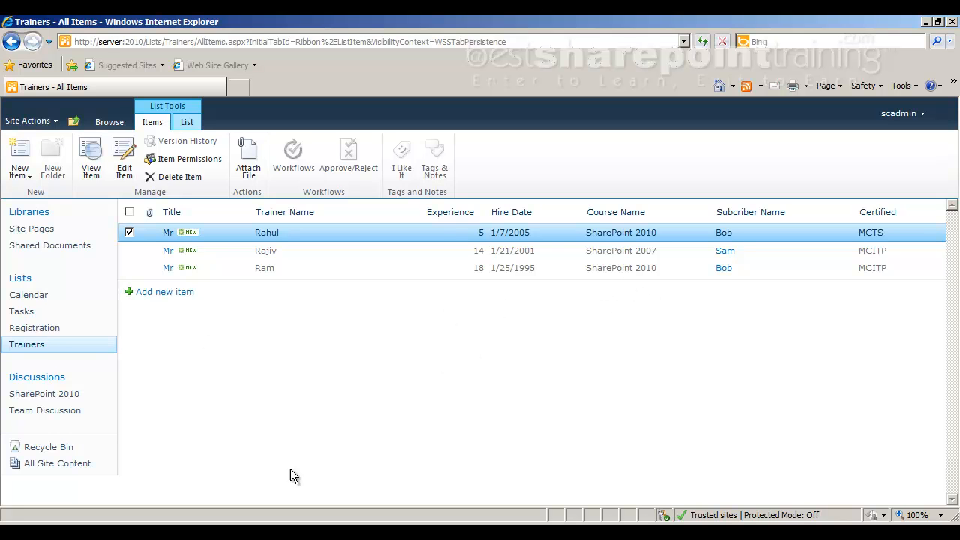
# Switch to Adobe Reader and review the notes on bulk data entry, Excel export, and sorting and filtering.
pyautogui.hotkey('alt', 'Tab')
pyautogui.scroll(8, 281, 307)
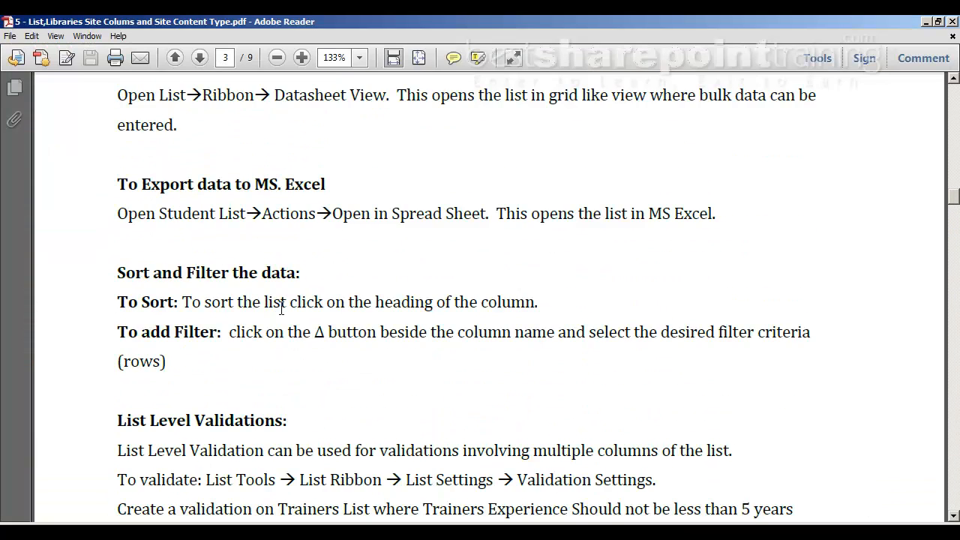
pyautogui.scroll(5, 281, 307)
pyautogui.scroll(3, 281, 308)
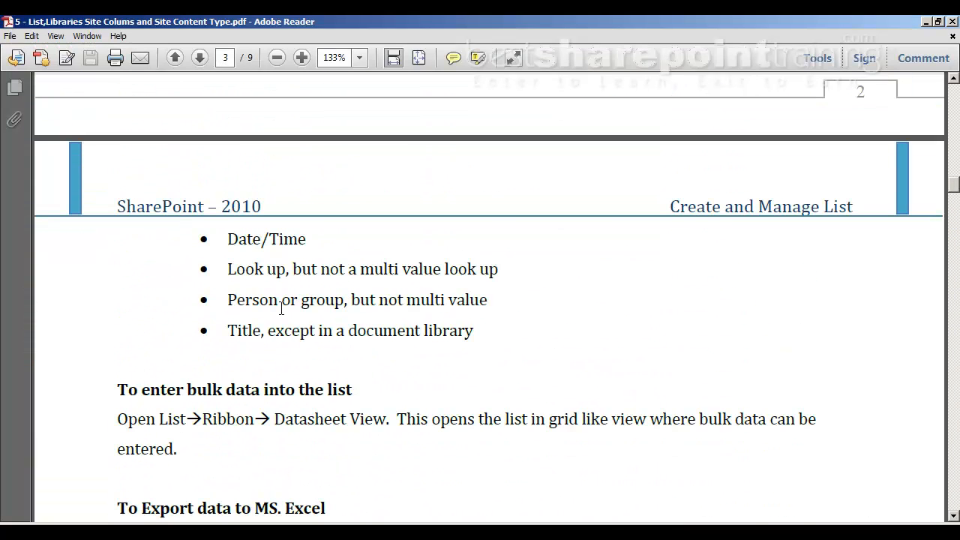
pyautogui.scroll(-1, 282, 308)
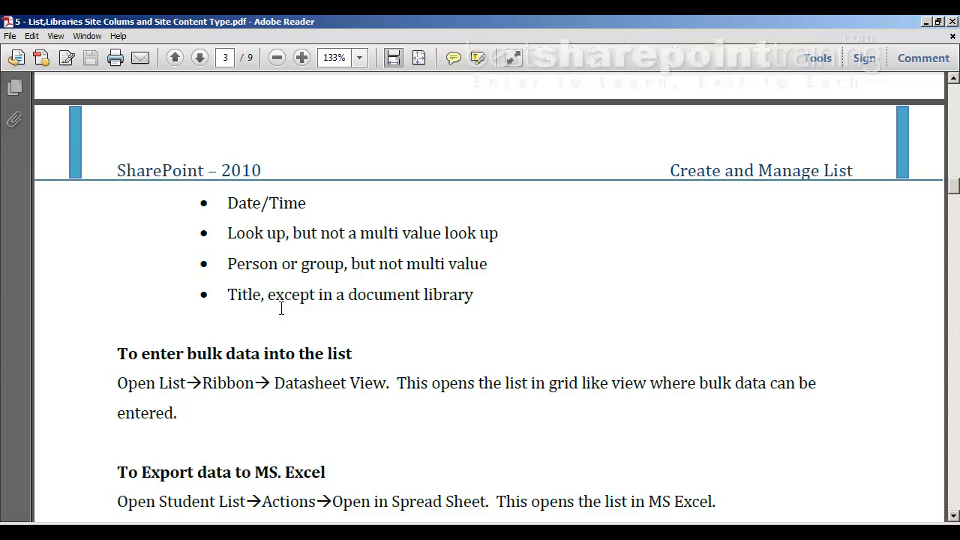
pyautogui.scroll(-3, 281, 308)
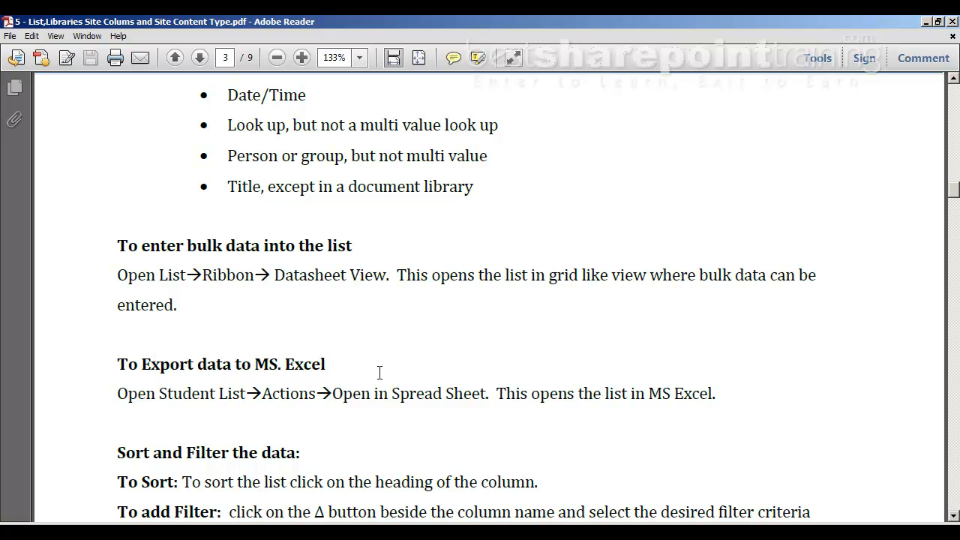
pyautogui.scroll(-1, 380, 373)
pyautogui.scroll(-1, 381, 372)
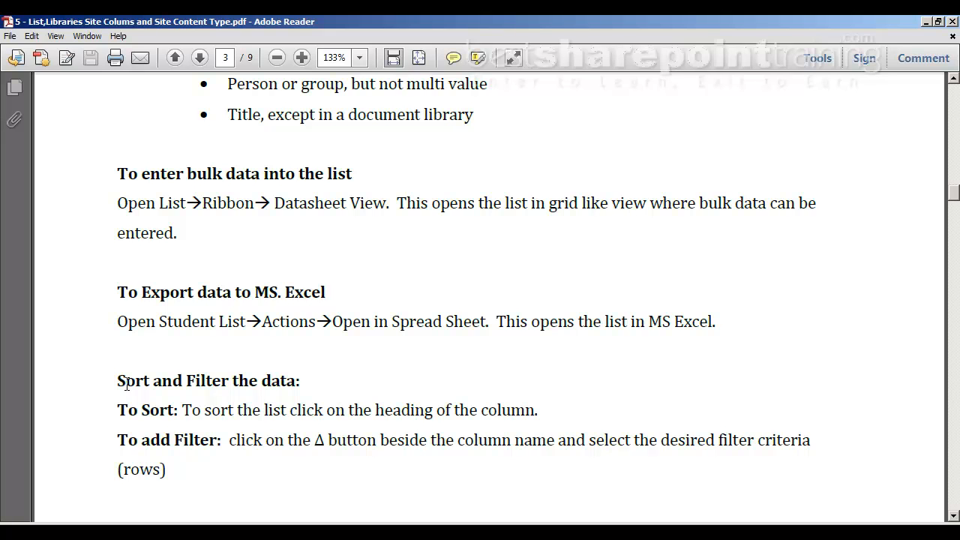
pyautogui.scroll(-2, 326, 357)
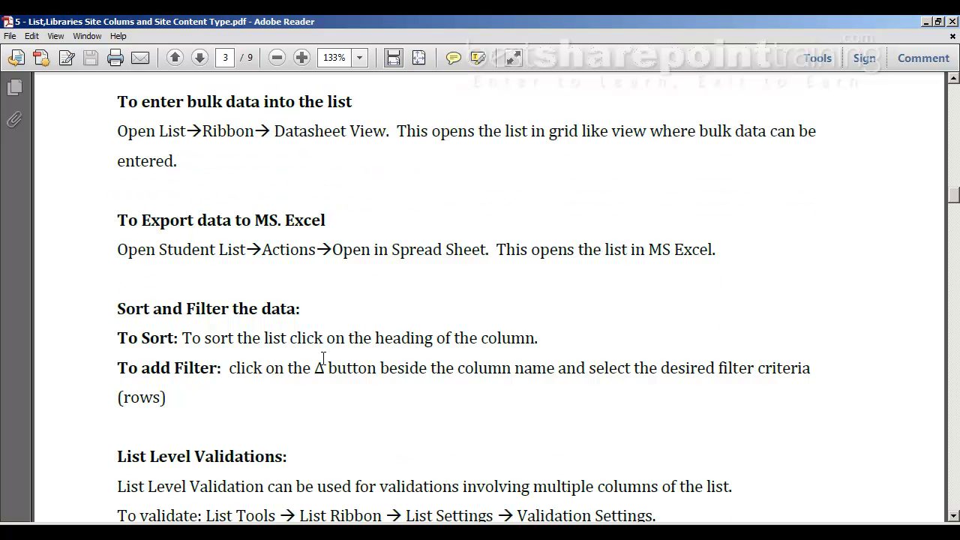
pyautogui.scroll(-3, 320, 360)
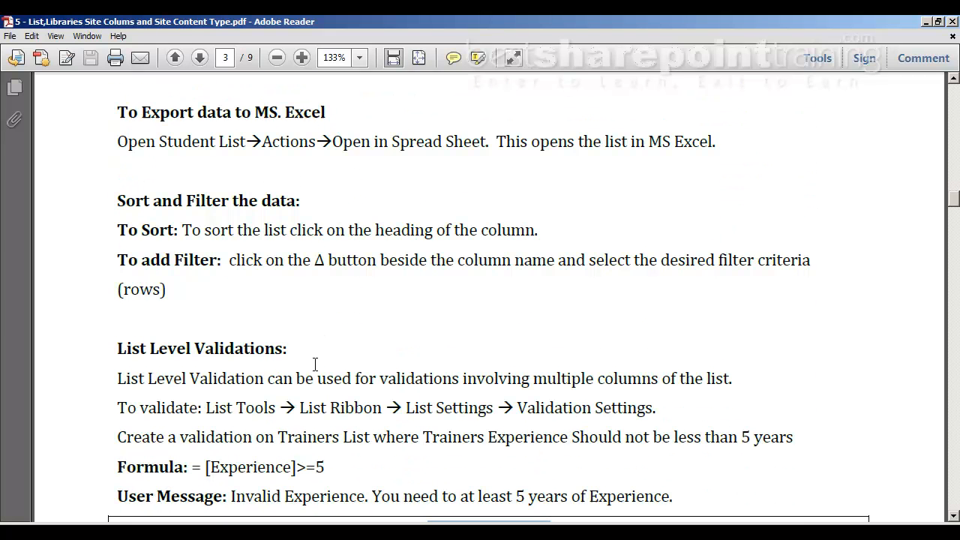
# Highlight the List Level Validations heading, the Experience formula and the user message while reviewing the notes.
pyautogui.tripleClick(126, 349)
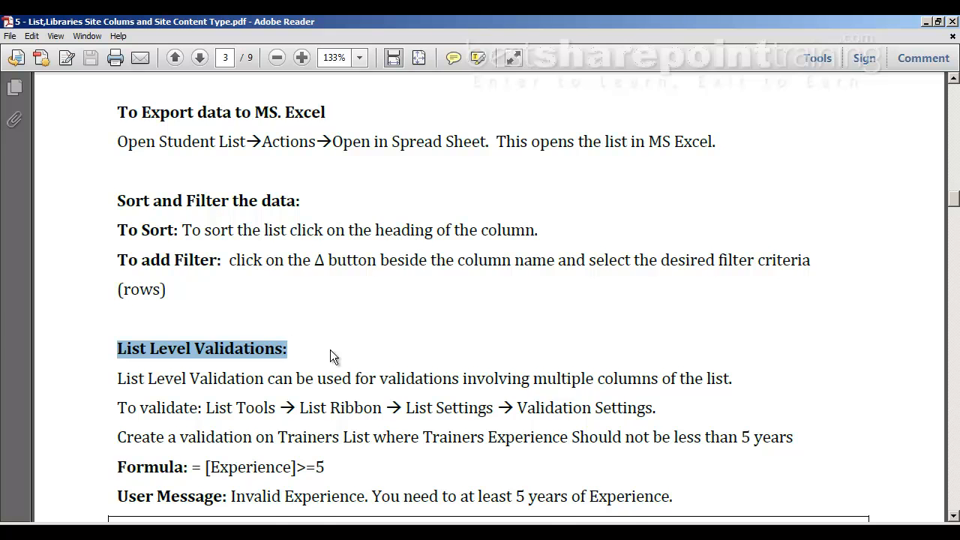
pyautogui.scroll(-2, 330, 350)
pyautogui.moveTo(217, 391); pyautogui.dragTo(347, 391)
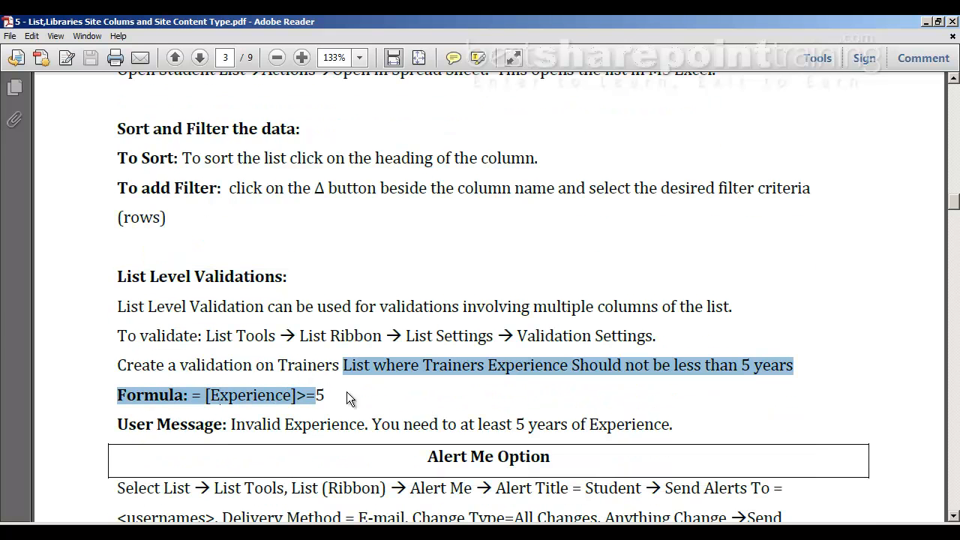
pyautogui.moveTo(234, 425); pyautogui.dragTo(673, 424)
# Highlight the Alert Me Option heading and the note about SMTP Server configuration while reading that section.
pyautogui.scroll(-2, 525, 405)
pyautogui.moveTo(431, 385); pyautogui.dragTo(567, 390)
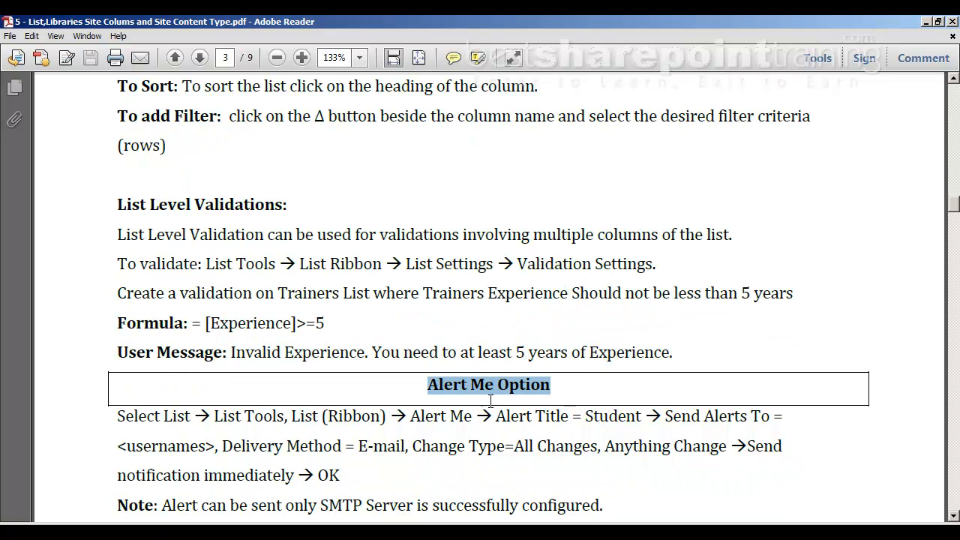
pyautogui.scroll(-4, 491, 401)
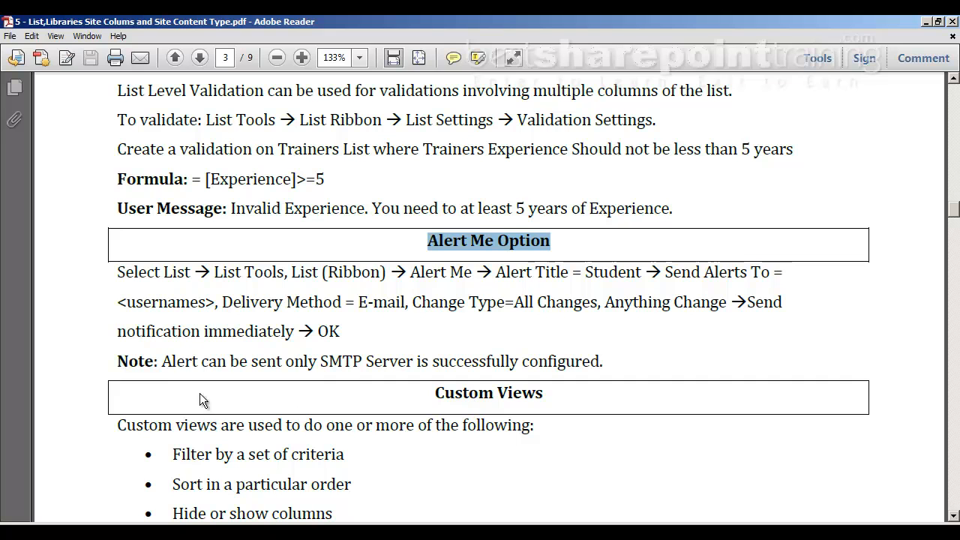
pyautogui.moveTo(162, 362); pyautogui.dragTo(288, 363)
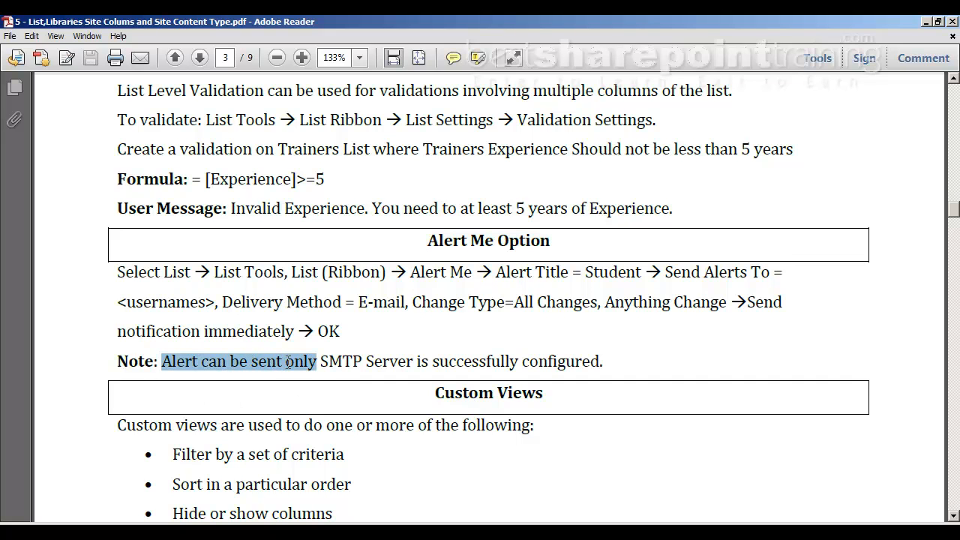
pyautogui.click(330, 363)
pyautogui.moveTo(331, 363); pyautogui.dragTo(363, 362)
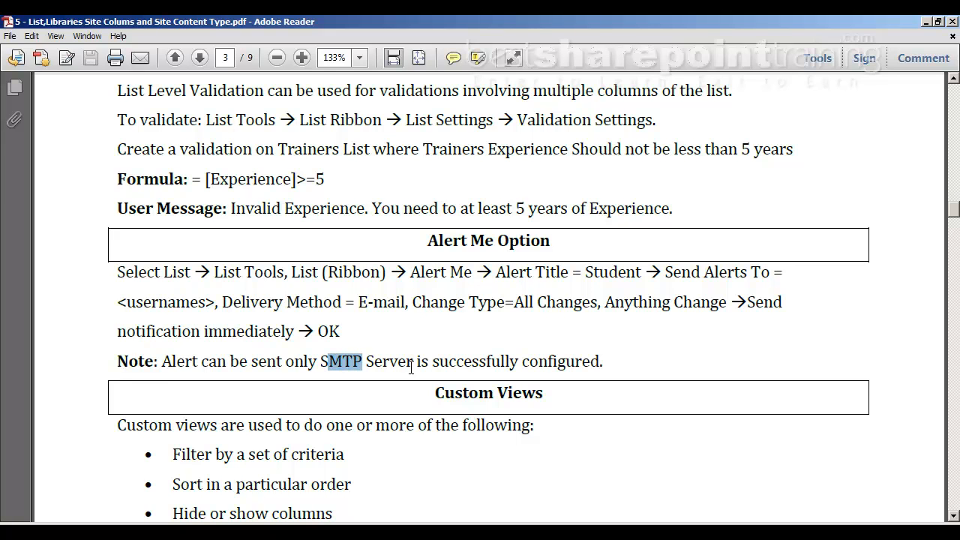
pyautogui.click(605, 363)
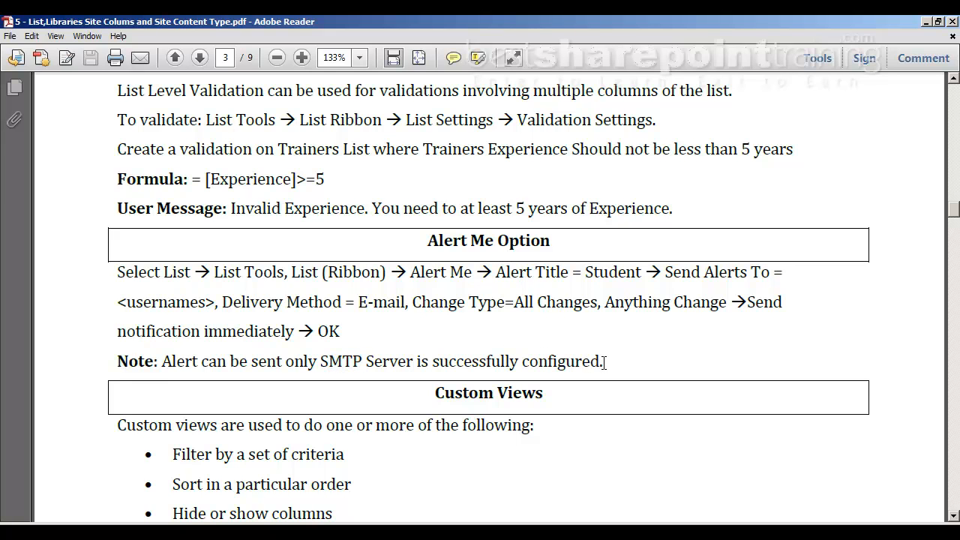
pyautogui.moveTo(604, 363); pyautogui.dragTo(309, 368)
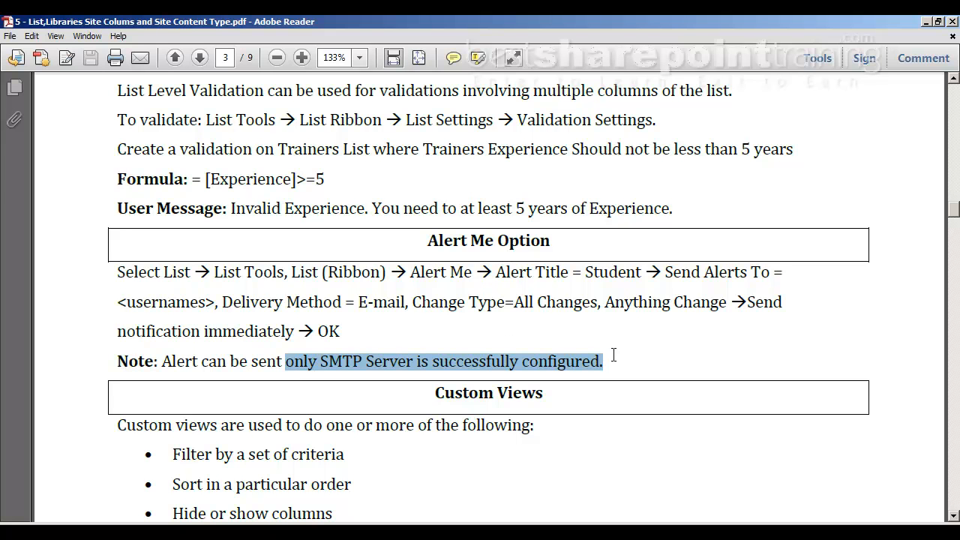
# Read the Custom Views section of the notes and its list of uses.
pyautogui.scroll(4, 606, 360)
pyautogui.scroll(-4, 606, 360)
pyautogui.scroll(-2, 540, 367)
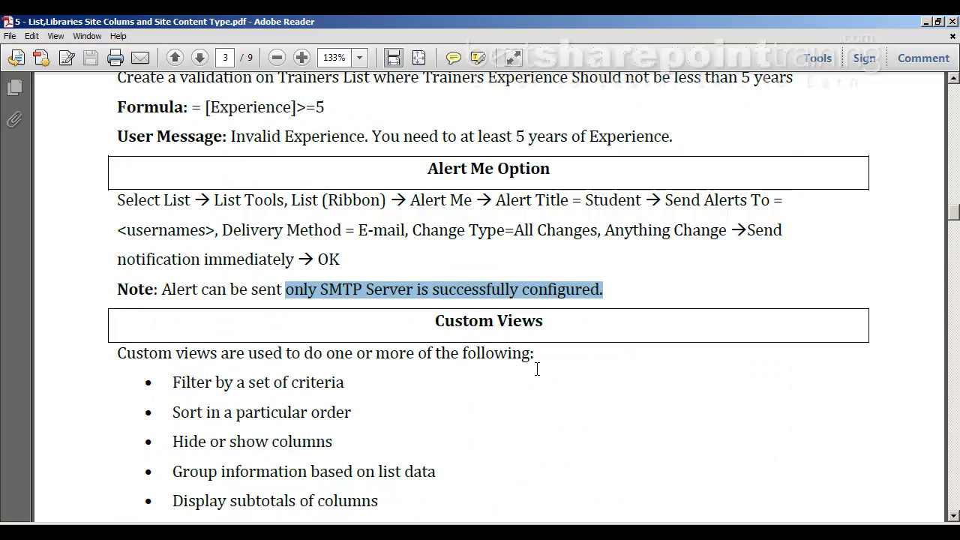
pyautogui.scroll(-2, 537, 369)
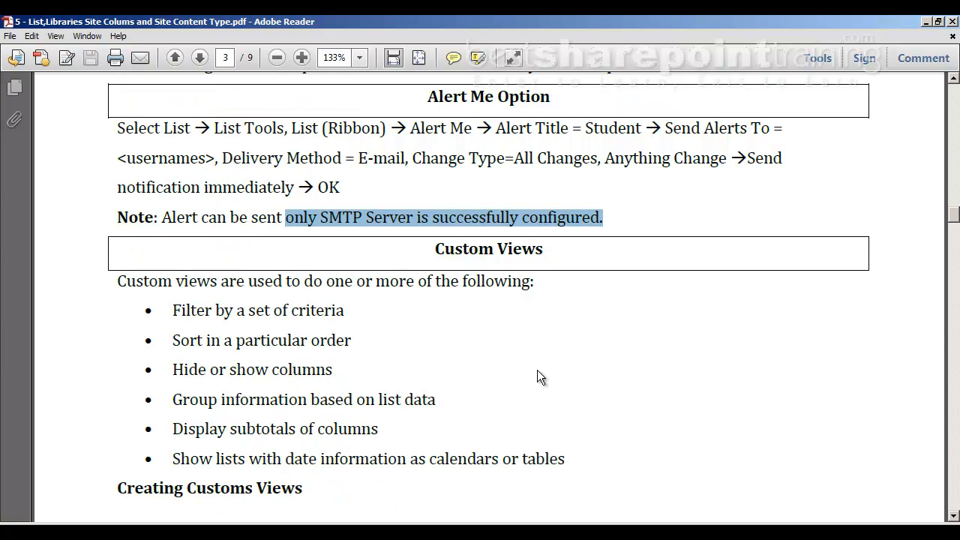